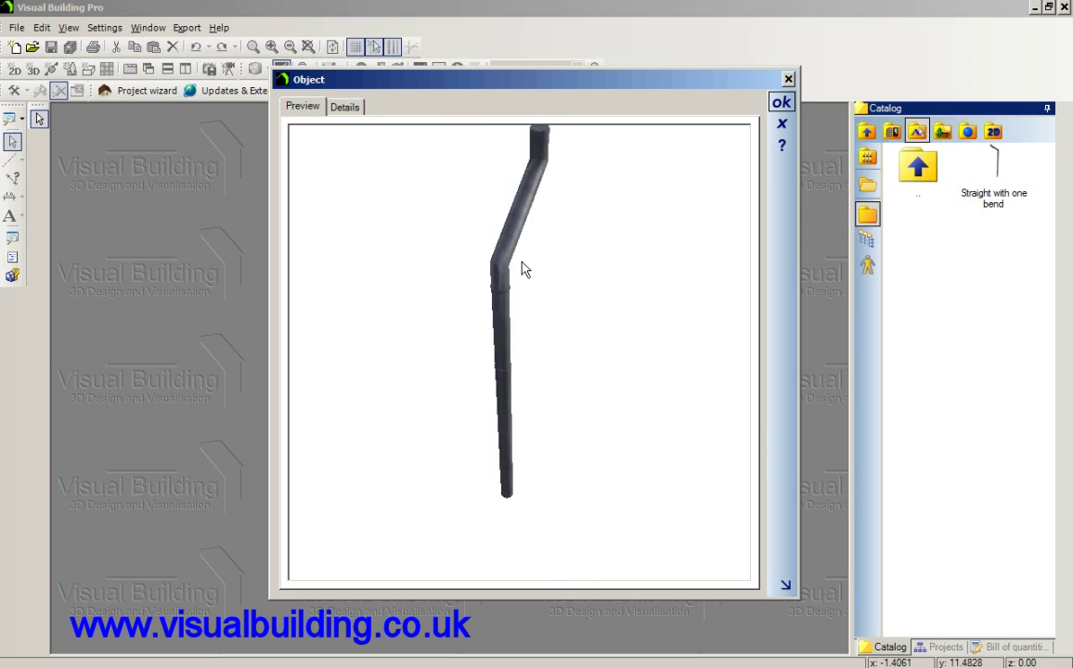
Close the preview of the bent downpipe object from the catalog.
{"action": "left_click", "coordinate": [781, 127]}
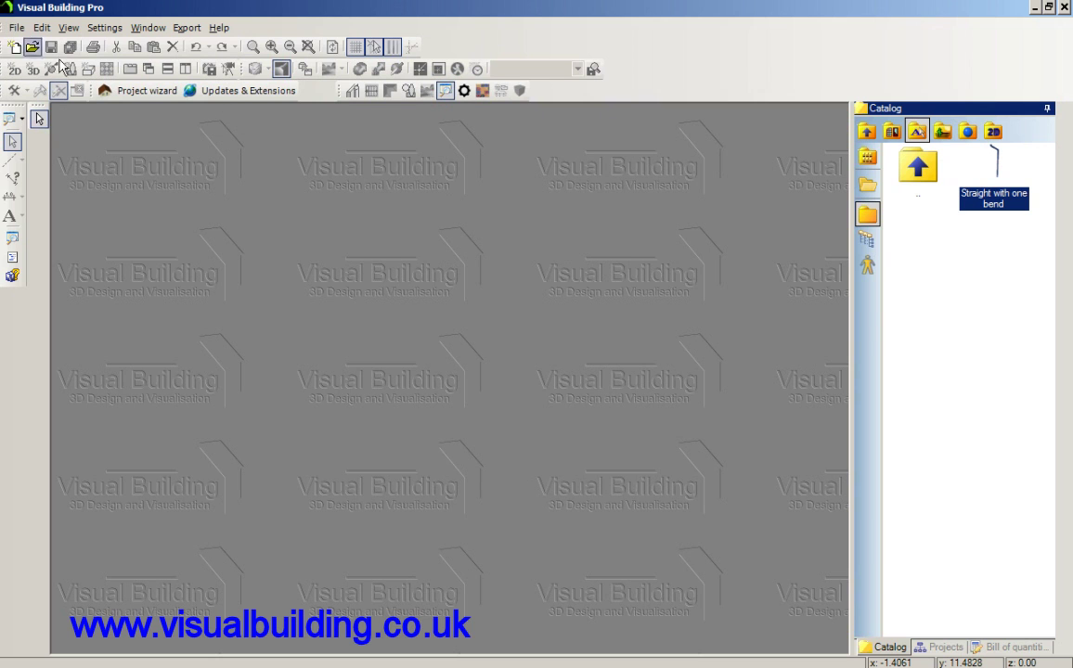
{"action": "left_click", "coordinate": [21, 118]}
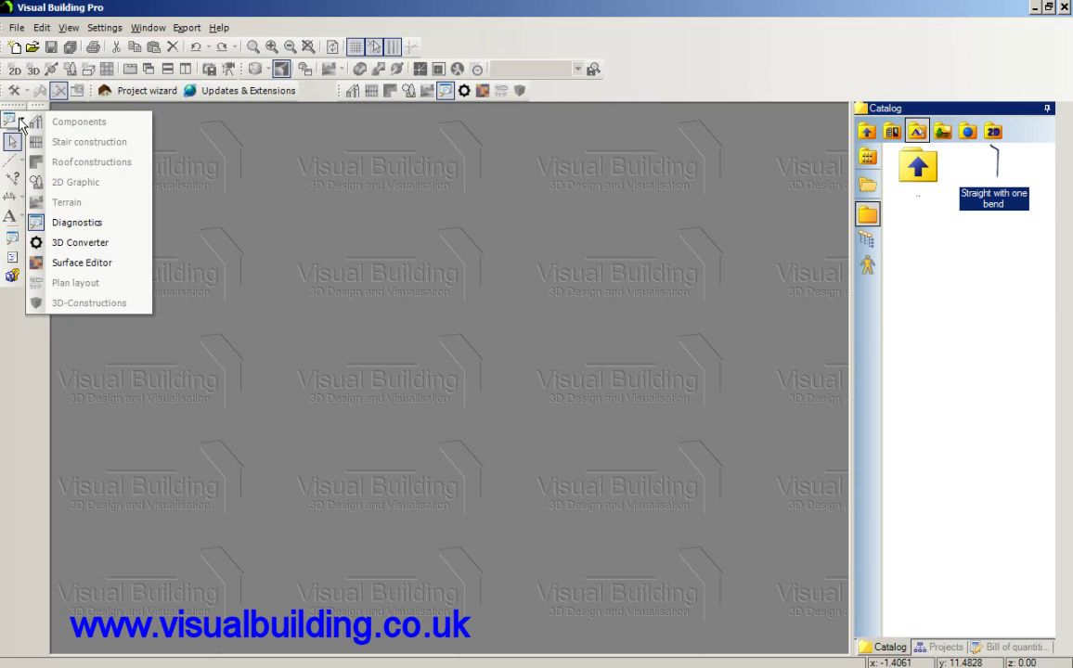
{"action": "left_click", "coordinate": [10, 119]}
{"action": "left_click", "coordinate": [283, 190]}
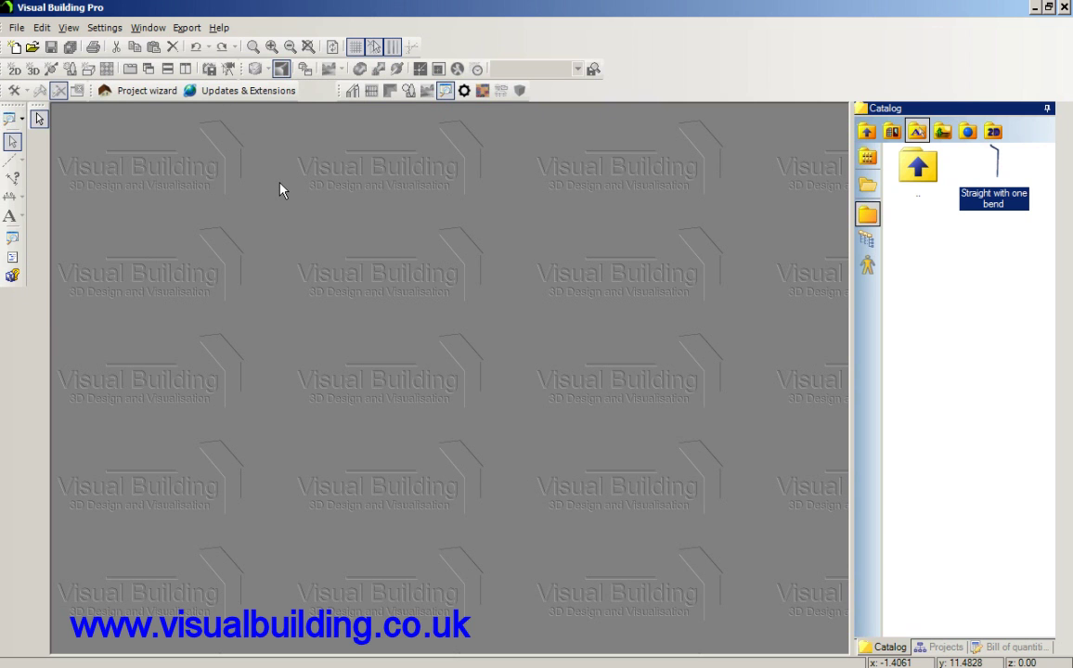
Open the recent project downpipe.cyp.
{"action": "left_click", "coordinate": [19, 29]}
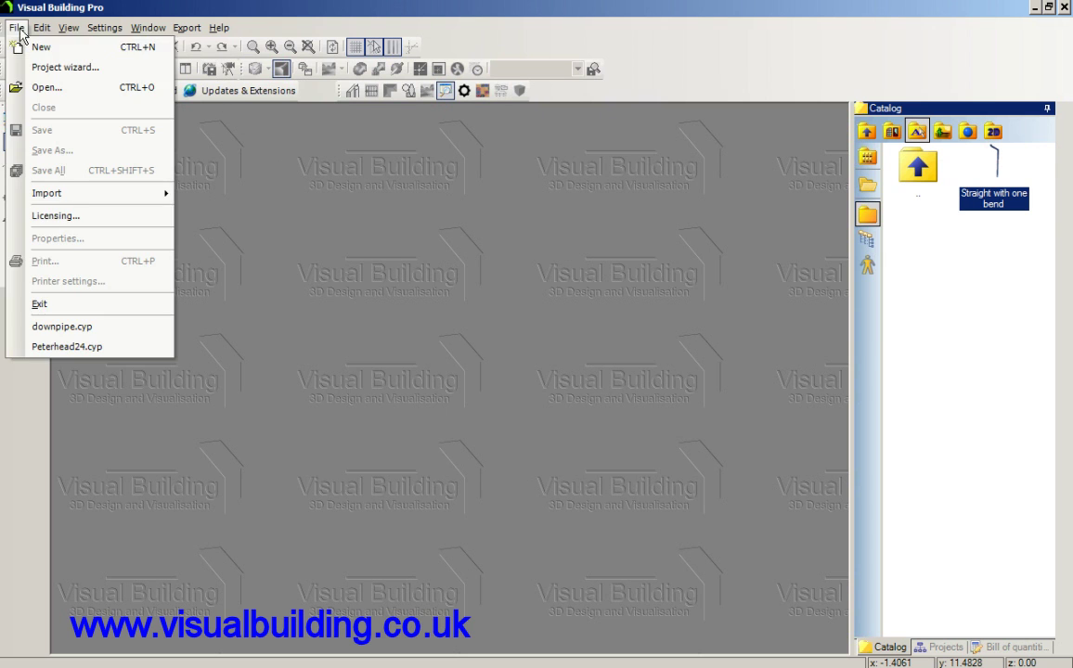
{"action": "left_click", "coordinate": [73, 330]}
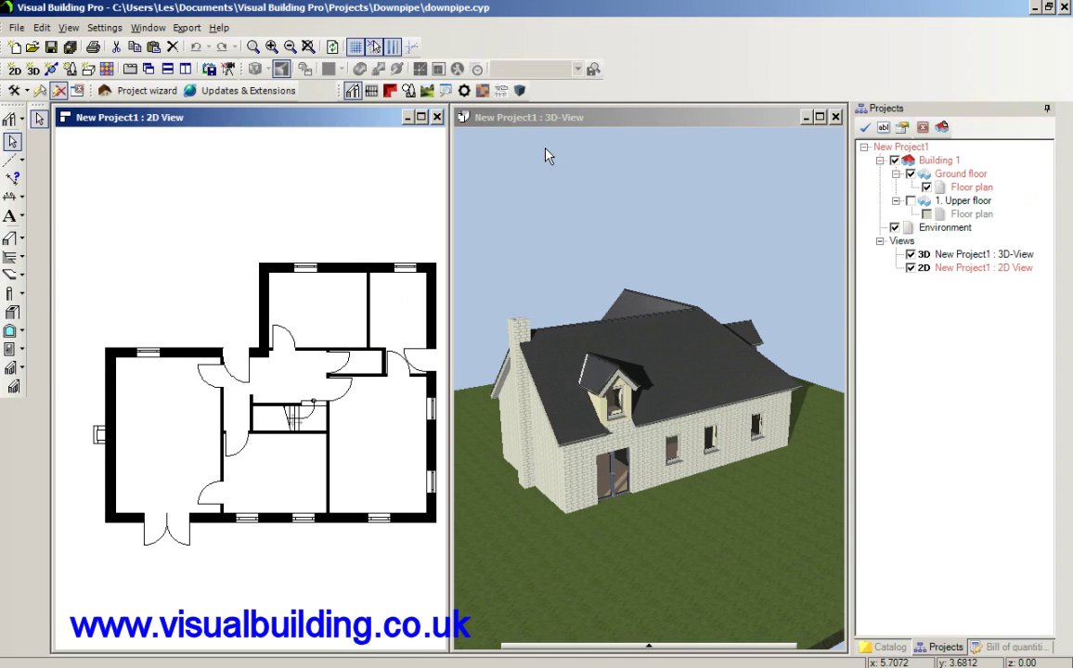
{"action": "left_click_drag", "start_coordinate": [553, 285], "coordinate": [585, 307]}
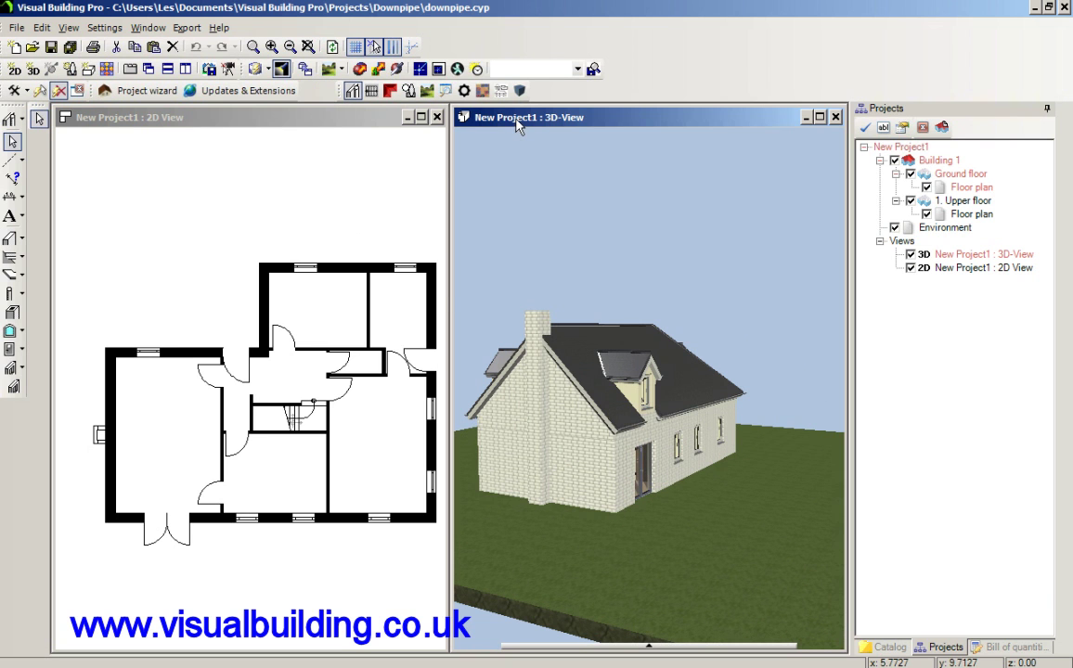
Switch to the 3D-Constructions design mode and make the 2D floor plan view active.
{"action": "left_click", "coordinate": [23, 121]}
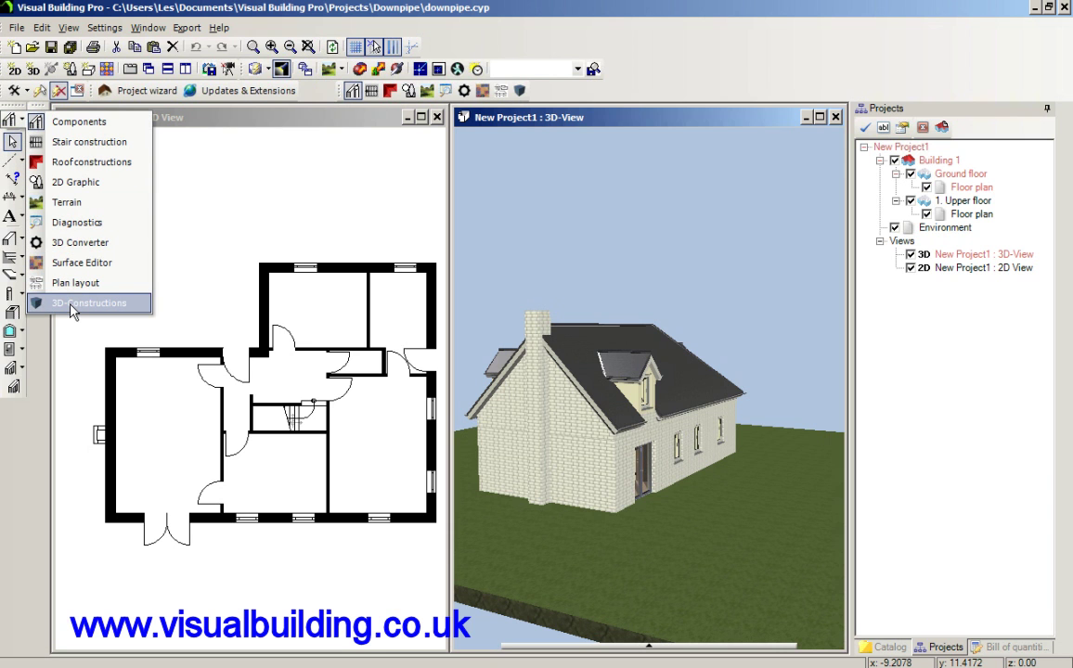
{"action": "left_click", "coordinate": [73, 307]}
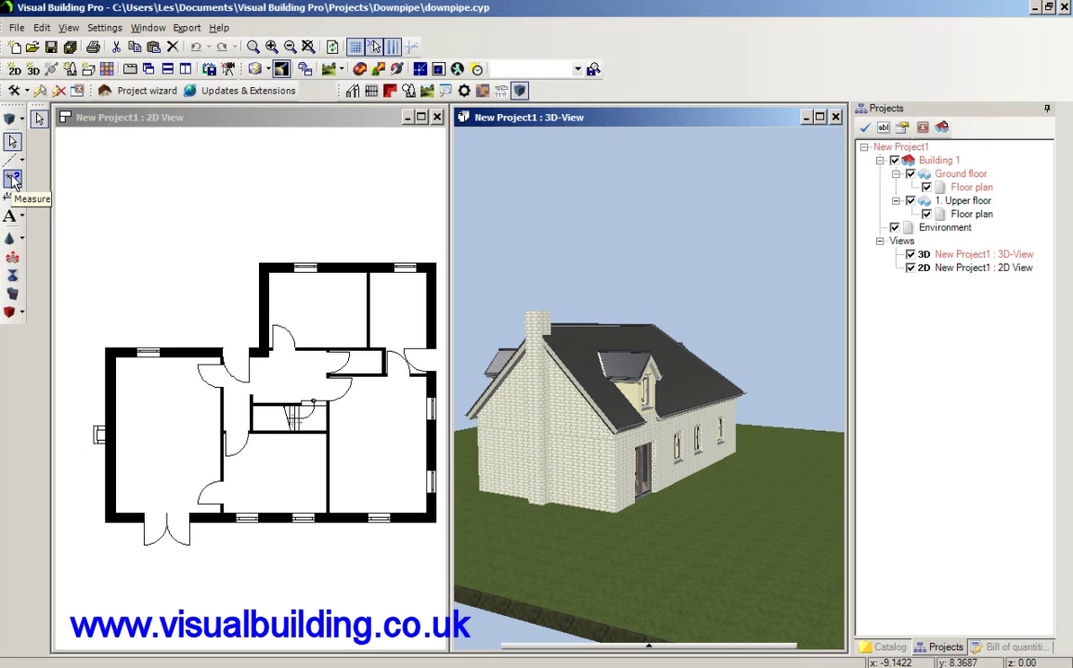
{"action": "left_click", "coordinate": [21, 240]}
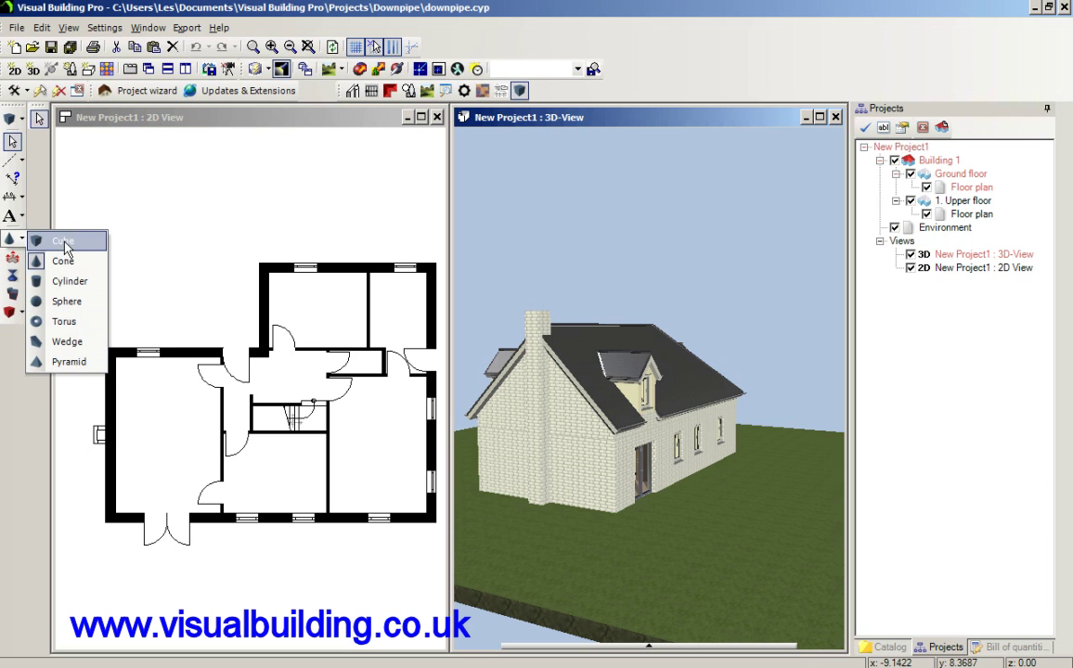
{"action": "left_click", "coordinate": [38, 191]}
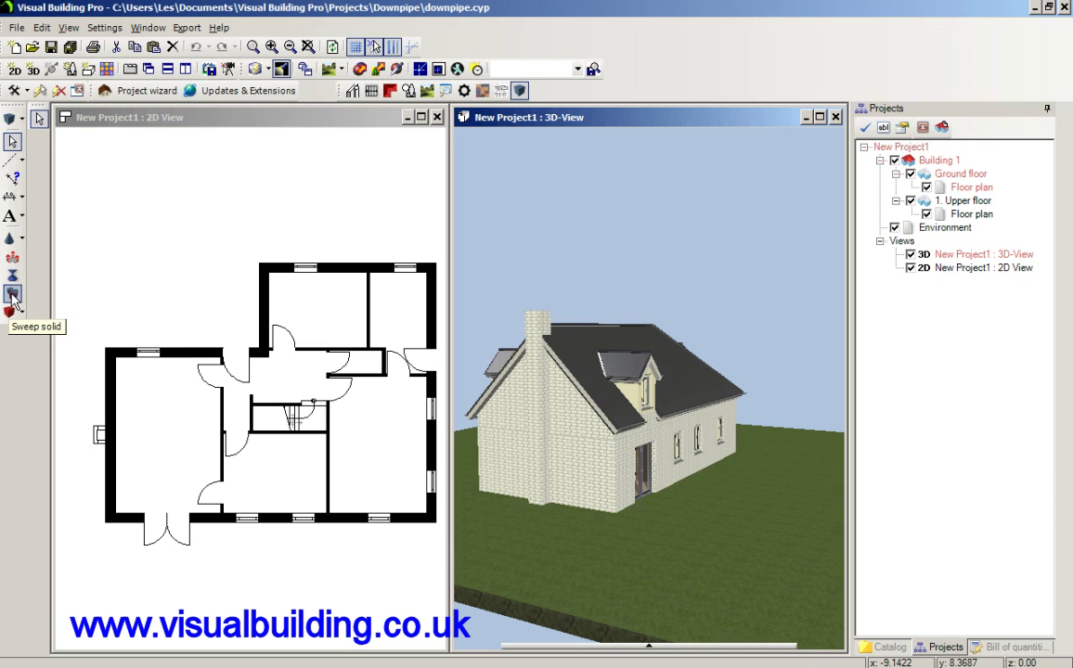
{"action": "left_click", "coordinate": [194, 233]}
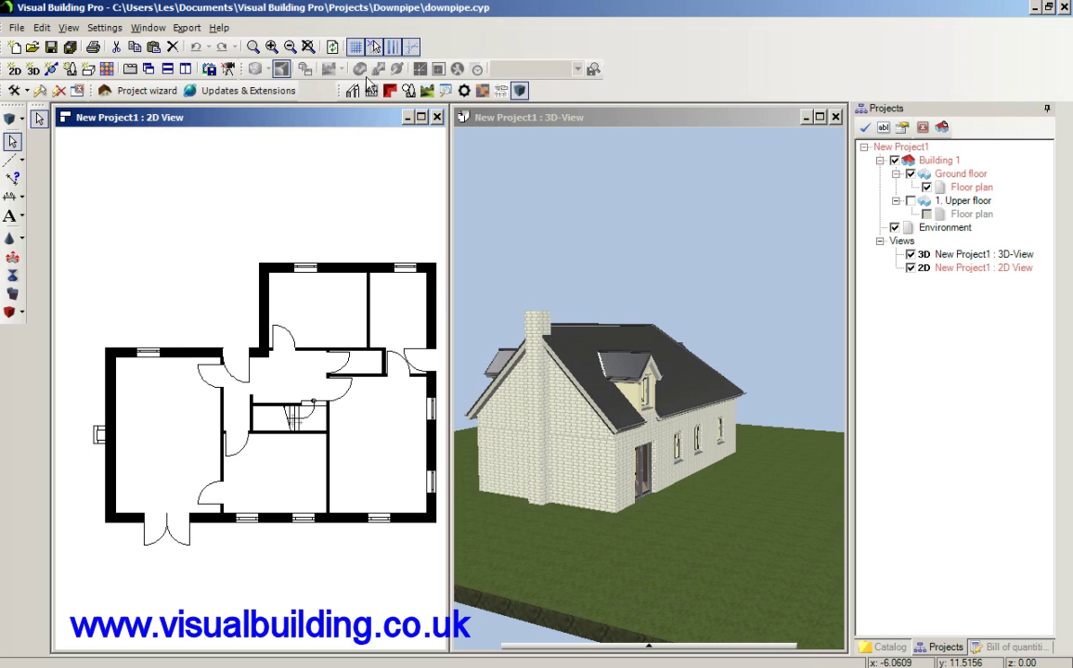
Insert a vertical guideline in the floor plan just outside the chimney on the gable wall.
{"action": "left_click", "coordinate": [13, 160]}
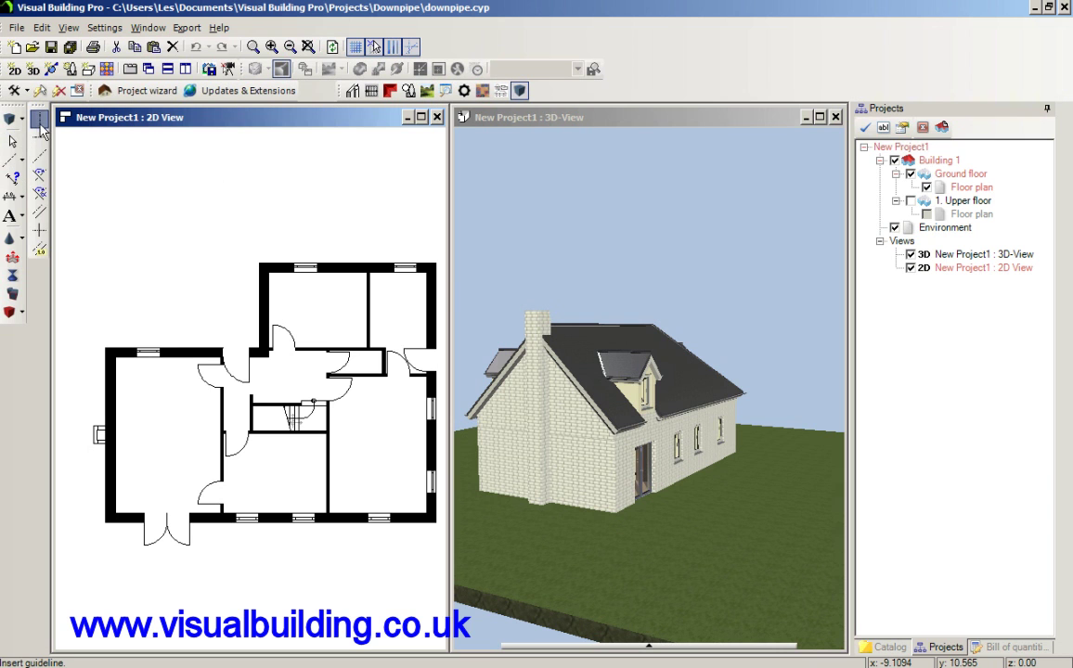
{"action": "left_click", "coordinate": [40, 122]}
{"action": "left_click", "coordinate": [79, 225]}
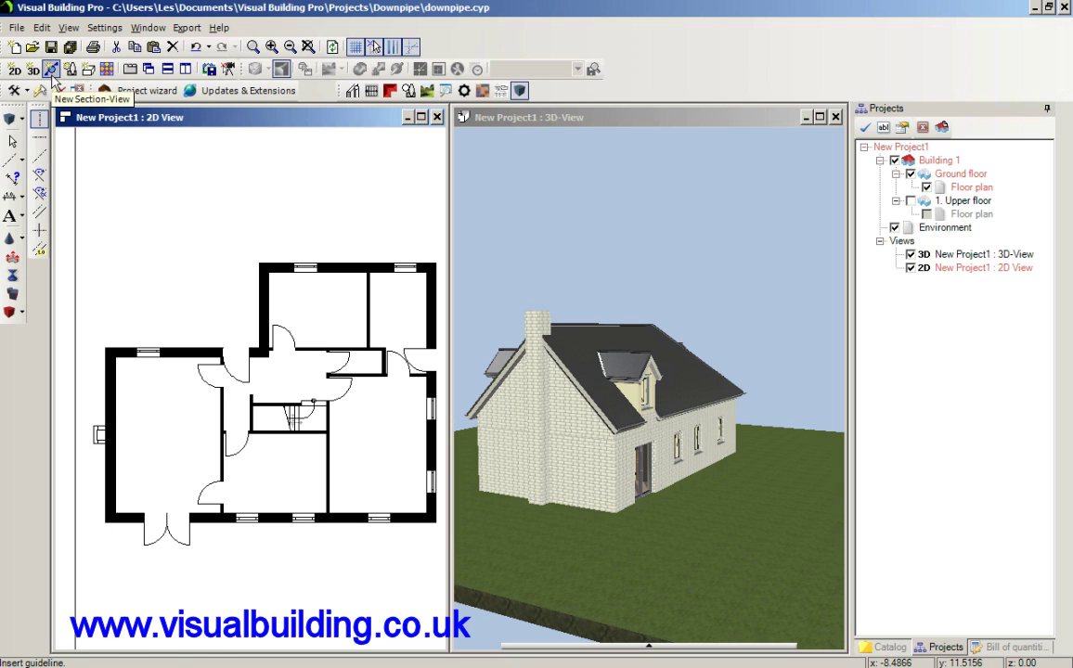
Create a section view along the guideline looking toward the house, about 13.5 m long and about 11 m deep.
{"action": "left_click", "coordinate": [51, 73]}
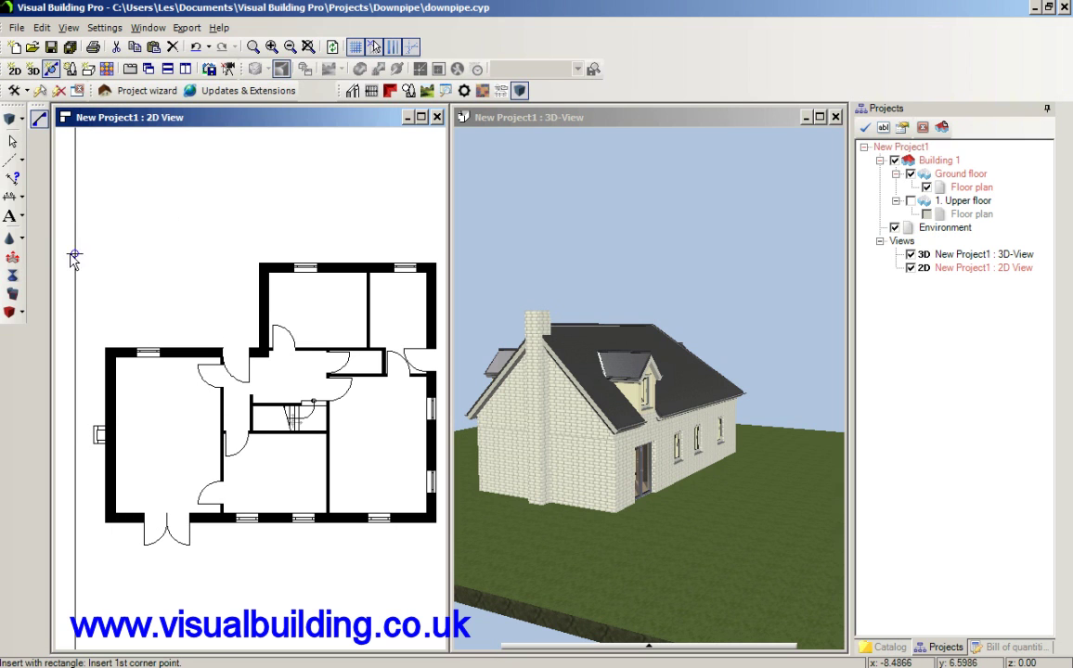
{"action": "left_click", "coordinate": [75, 217]}
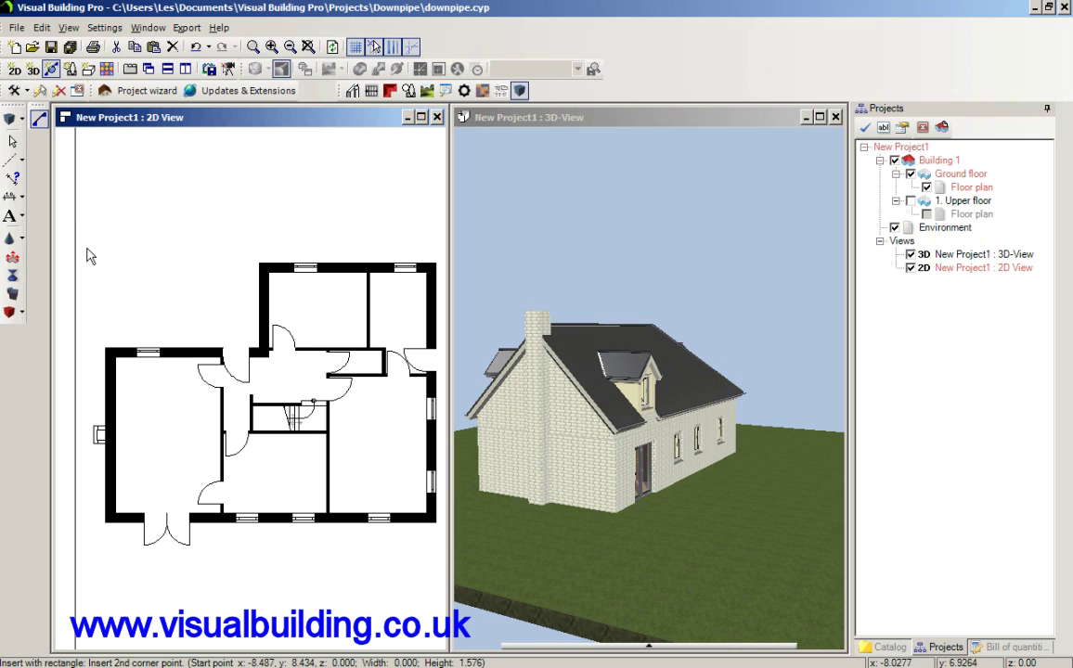
{"action": "left_click", "coordinate": [75, 554]}
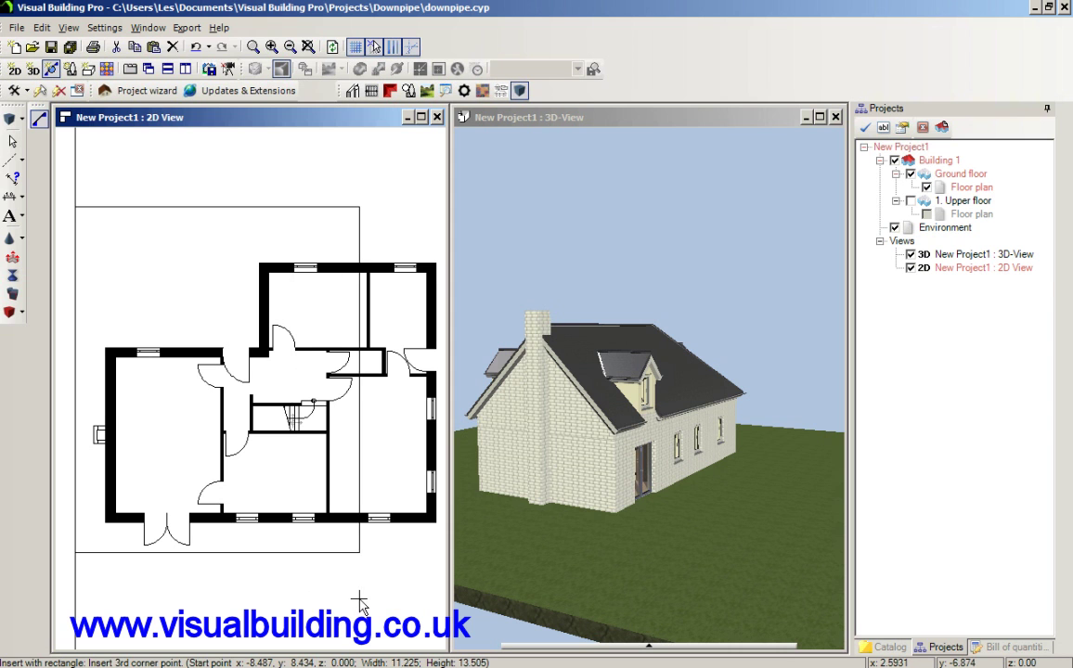
{"action": "left_click", "coordinate": [355, 635]}
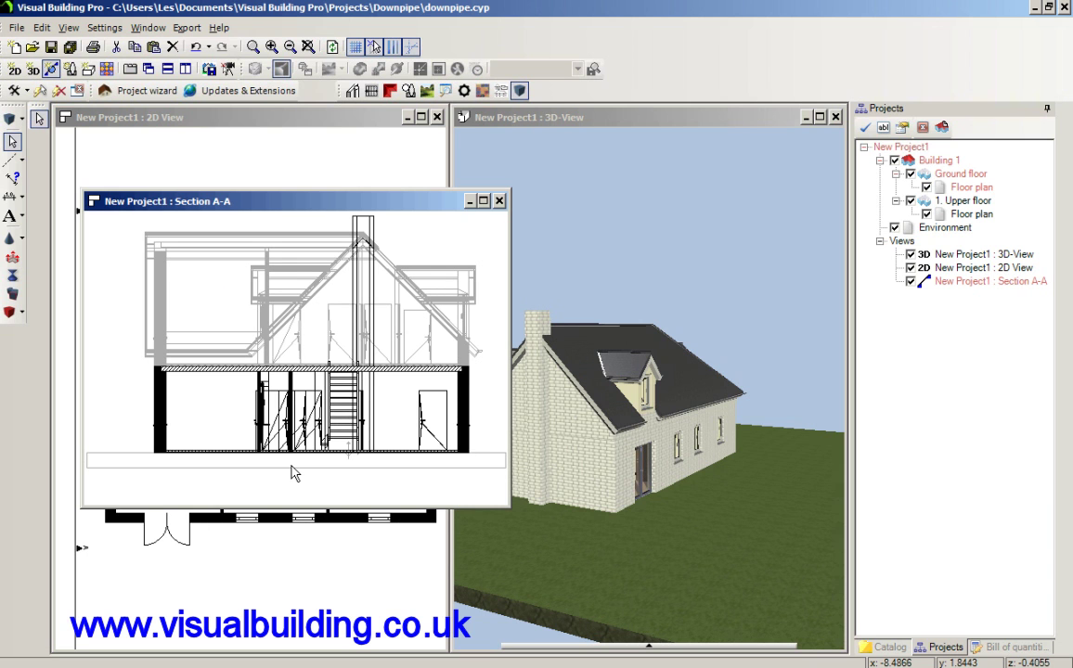
Enable hidden line removal in the properties of the Section A-A view.
{"action": "right_click", "coordinate": [293, 472]}
{"action": "left_click", "coordinate": [316, 490]}
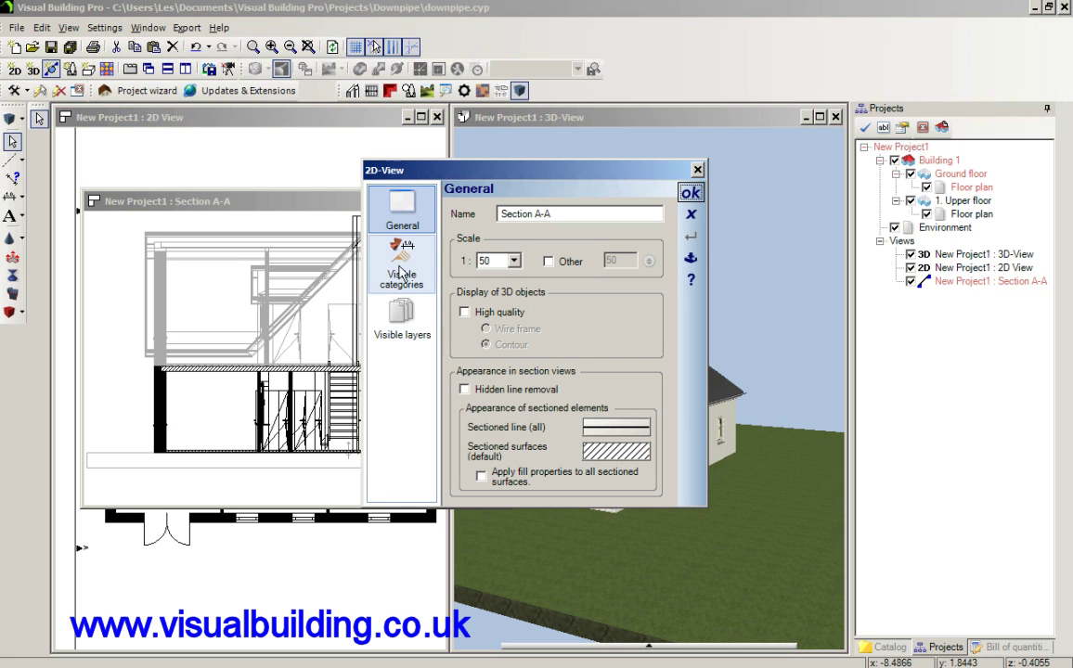
{"action": "left_click", "coordinate": [464, 390]}
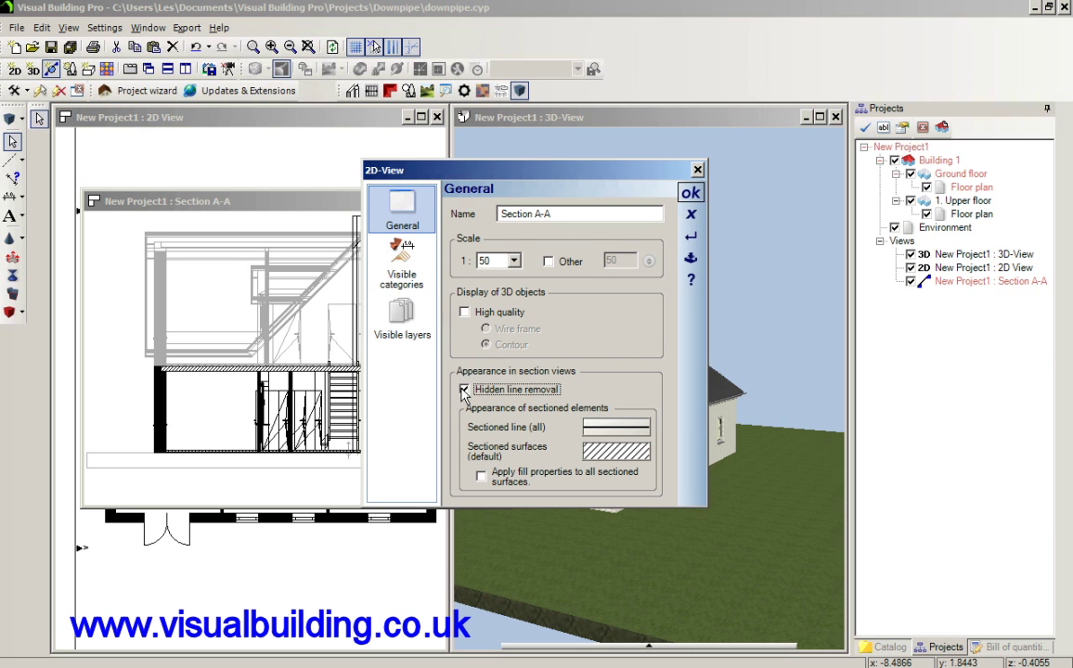
{"action": "left_click", "coordinate": [691, 194]}
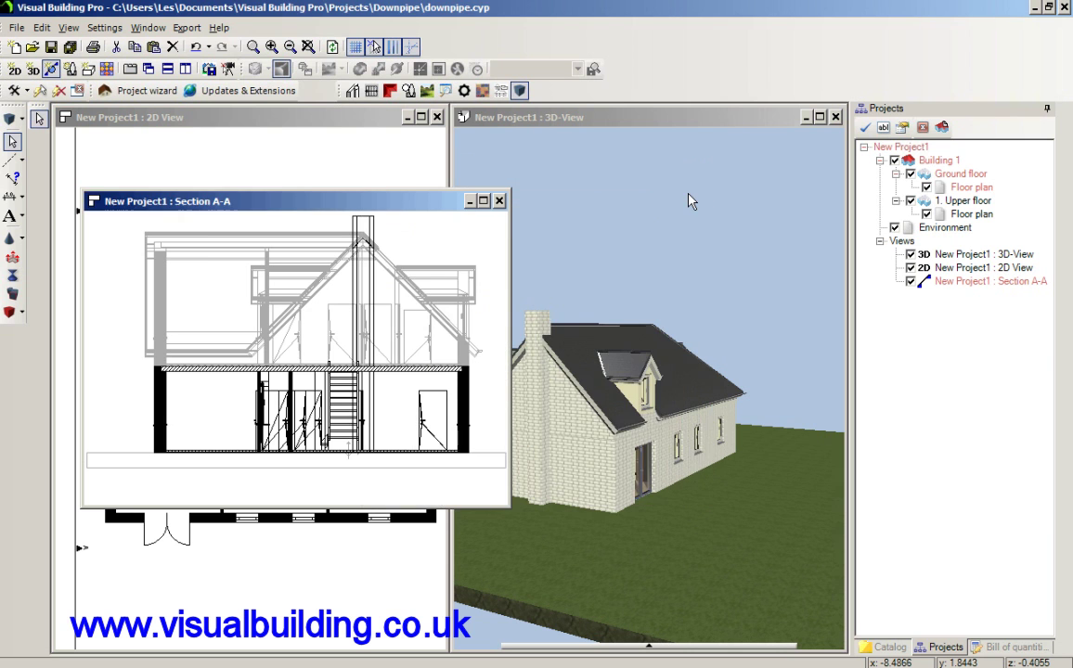
Maximize the Section A-A view window.
{"action": "left_click_drag", "start_coordinate": [425, 213], "coordinate": [579, 220]}
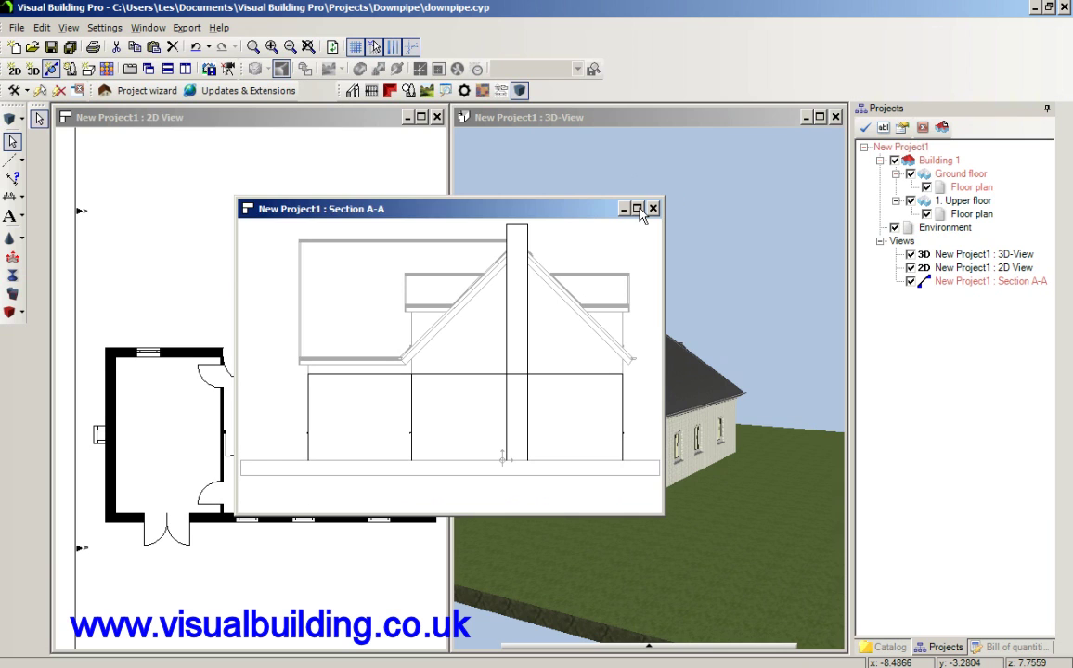
{"action": "left_click", "coordinate": [638, 209]}
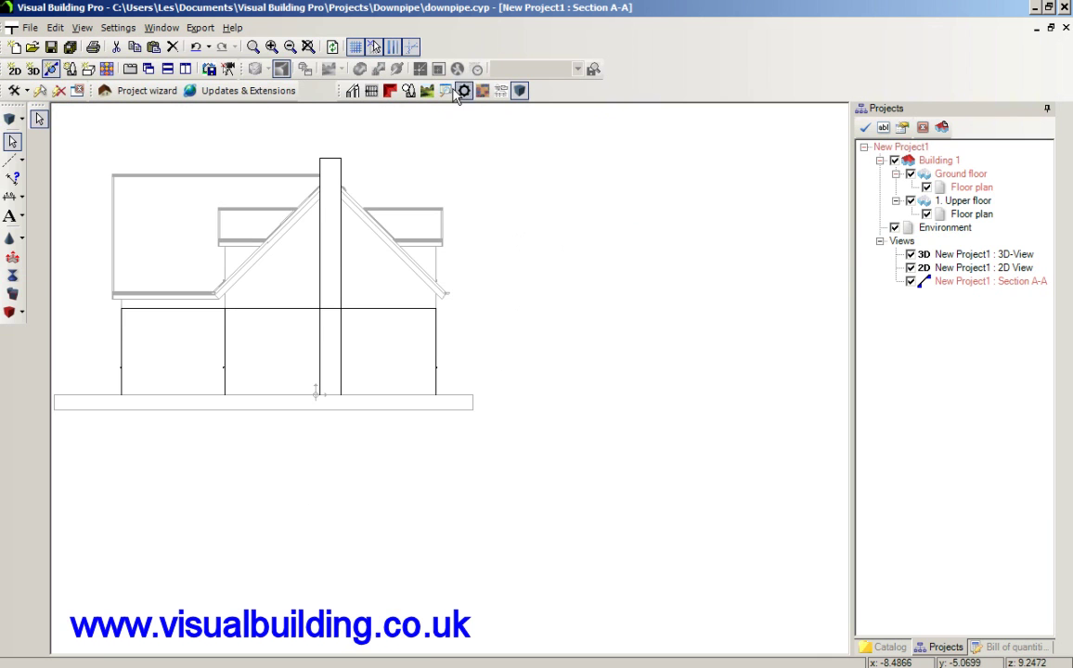
{"action": "left_click", "coordinate": [271, 47]}
{"action": "left_click", "coordinate": [271, 47]}
{"action": "scroll", "coordinate": [271, 168], "scroll_direction": "up", "scroll_amount": 5}
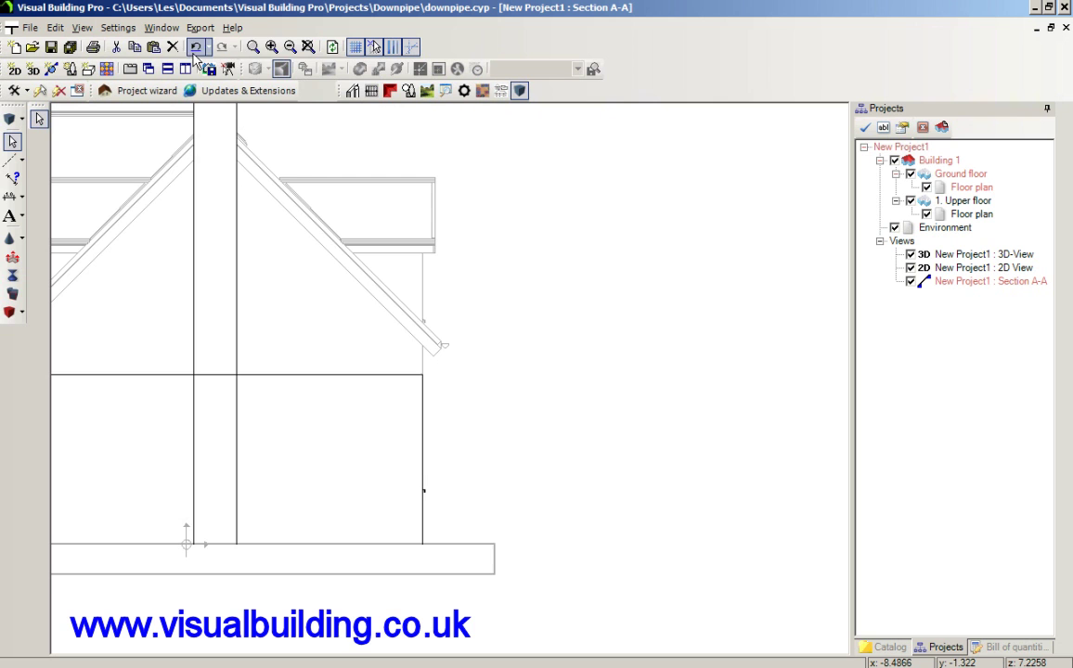
{"action": "left_click", "coordinate": [271, 48]}
{"action": "scroll", "coordinate": [306, 186], "scroll_direction": "down", "scroll_amount": 3}
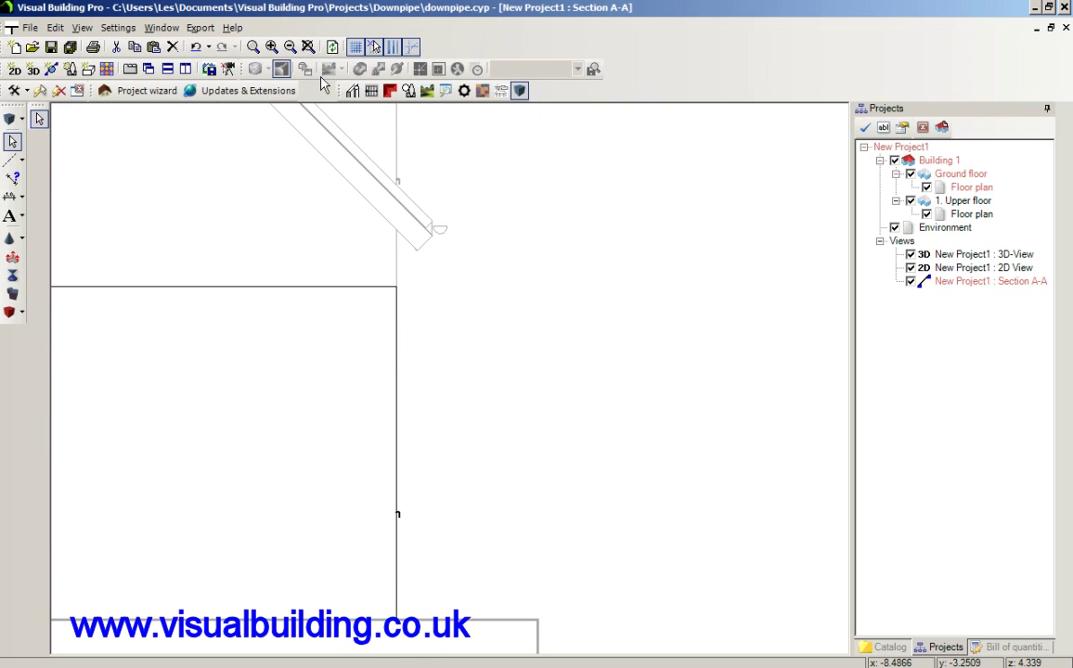
Insert a guideline parallel to the outer wall line beneath the gutter, 0.07 m outside the wall.
{"action": "left_click", "coordinate": [290, 48]}
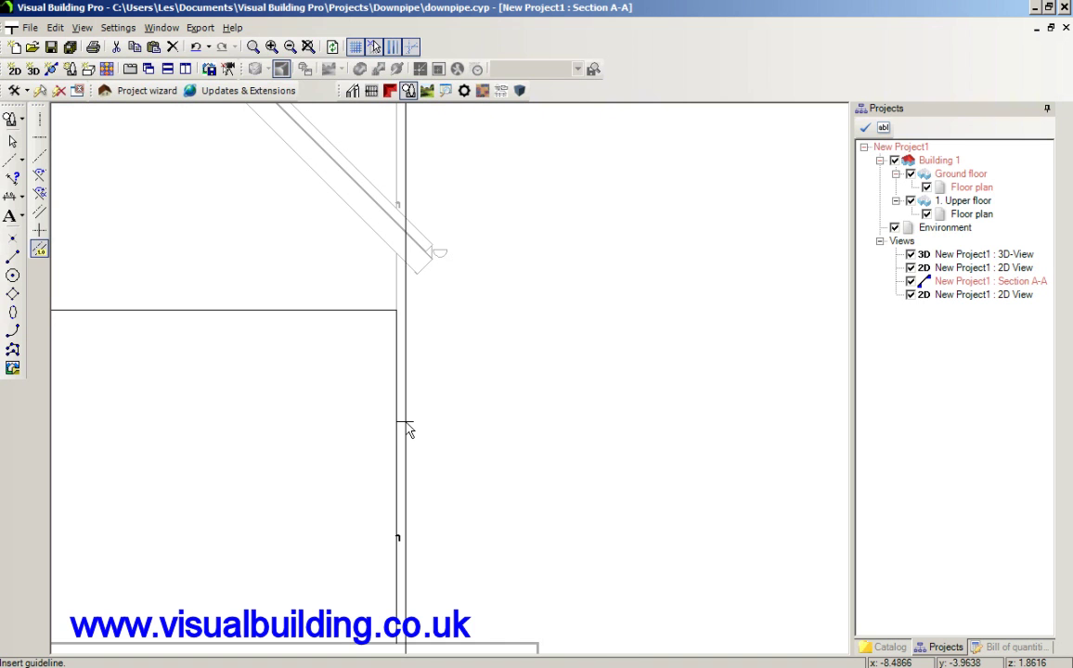
{"action": "left_click", "coordinate": [401, 424]}
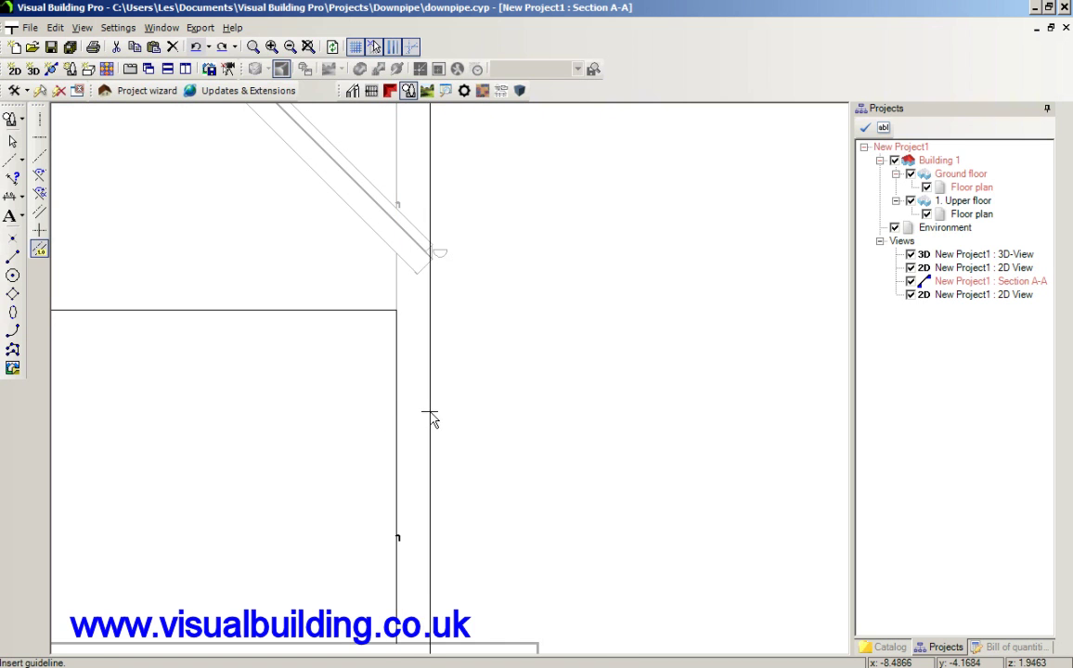
{"action": "left_click", "coordinate": [431, 419]}
{"action": "type", "text": "0.0"}
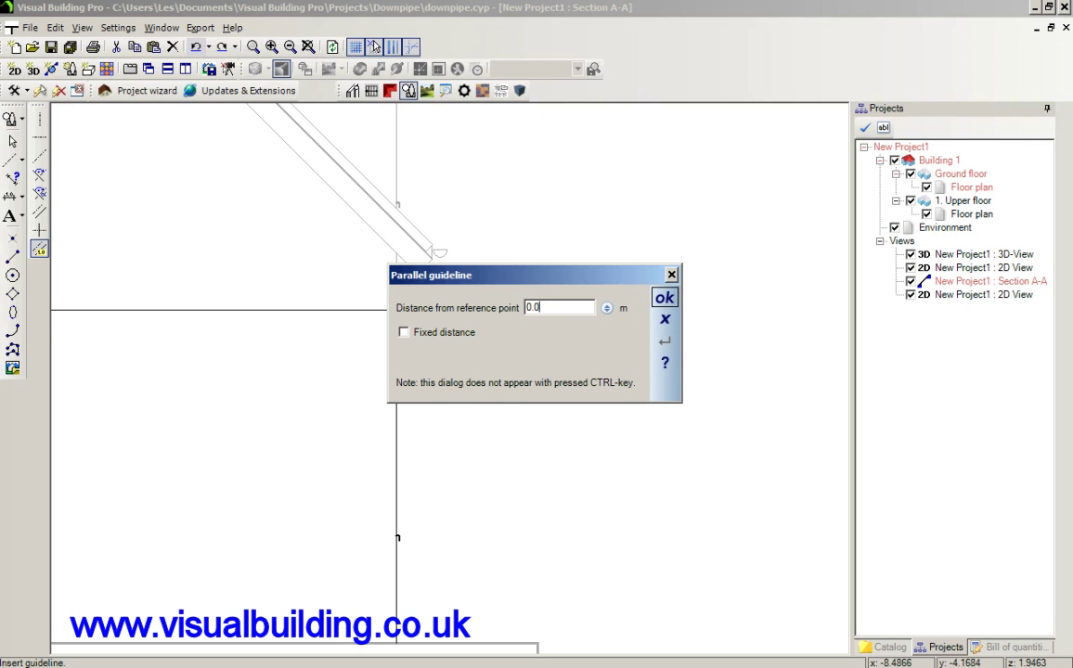
{"action": "type", "text": "7"}
{"action": "key", "text": "Return"}
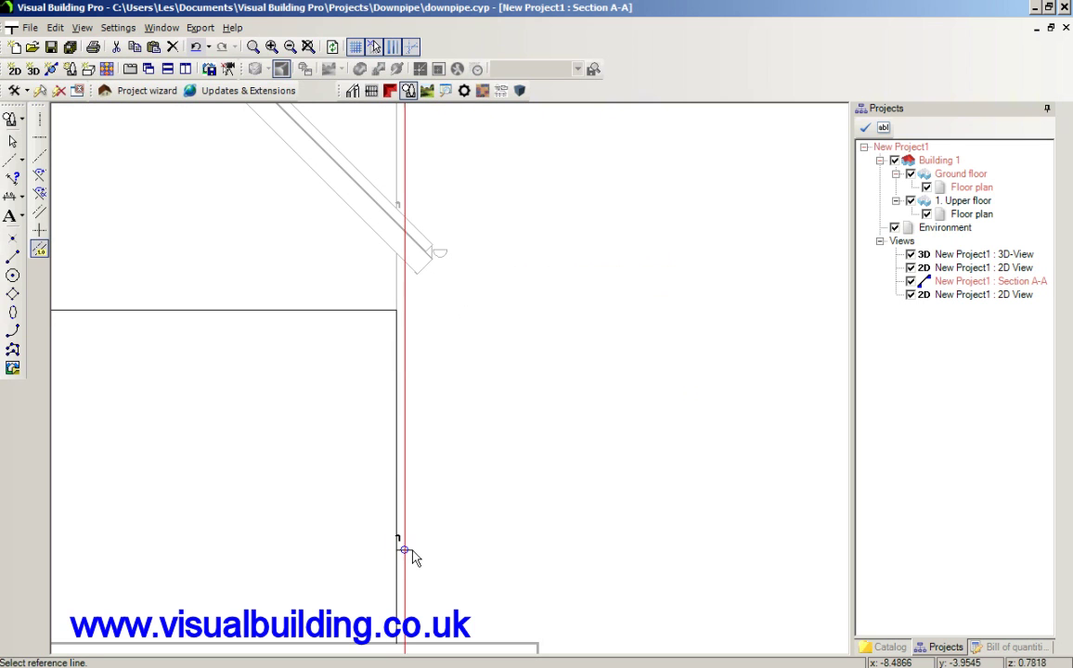
{"action": "scroll", "coordinate": [299, 329], "scroll_direction": "down", "scroll_amount": 1}
{"action": "left_click", "coordinate": [377, 277]}
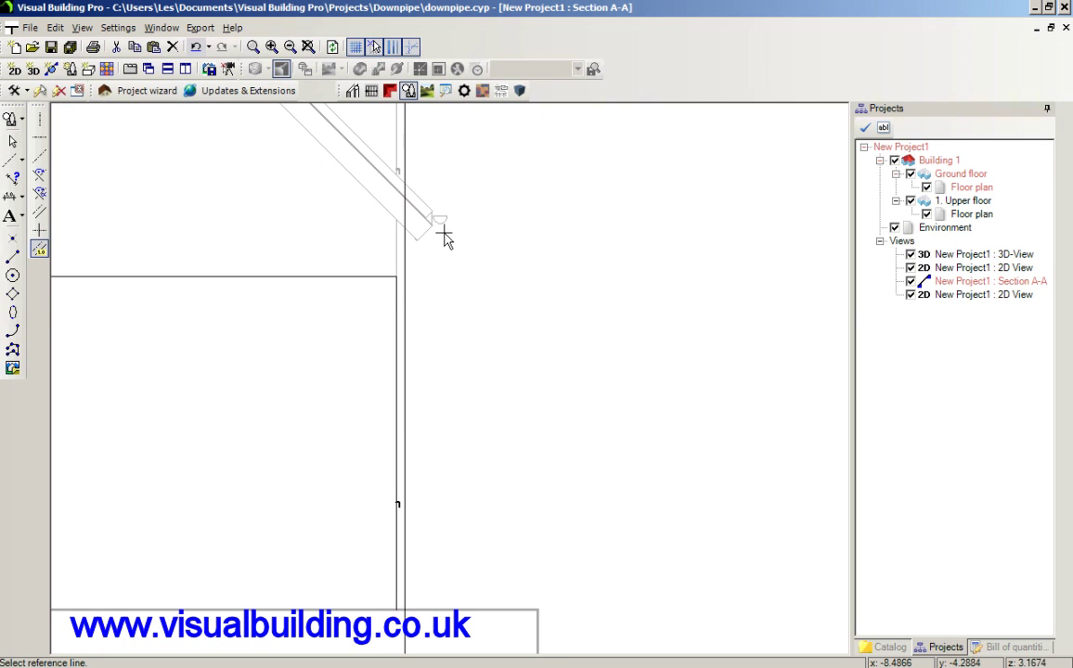
Turn off snapping in the snap settings and insert a vertical guideline through the centre of the eaves gutter.
{"action": "left_click", "coordinate": [39, 118]}
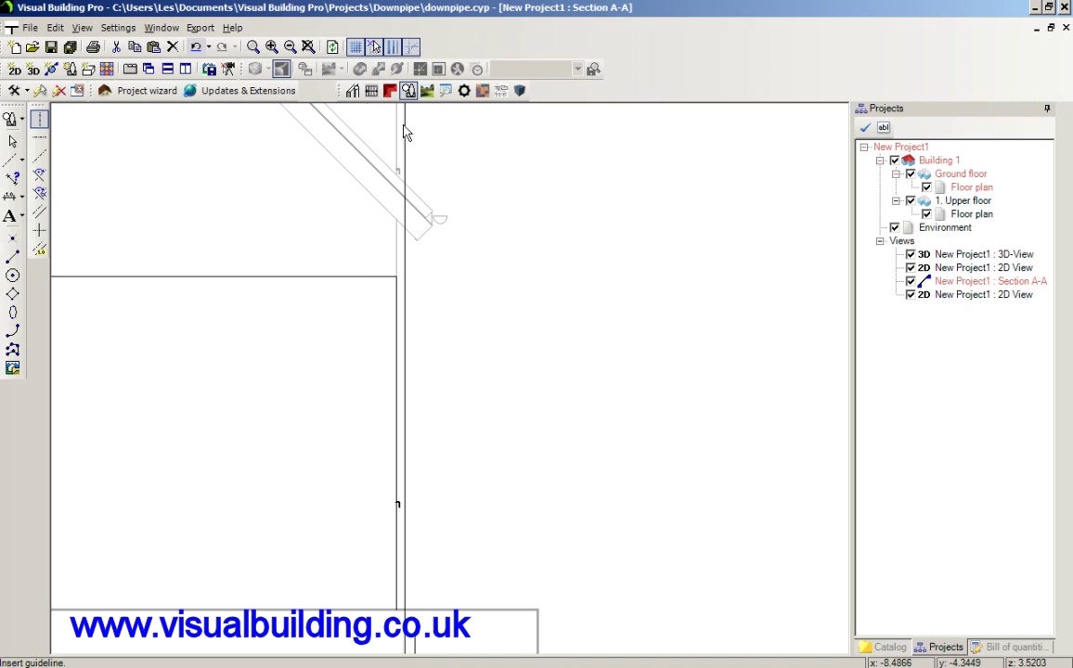
{"action": "left_click", "coordinate": [272, 47]}
{"action": "scroll", "coordinate": [436, 240], "scroll_direction": "up", "scroll_amount": 3}
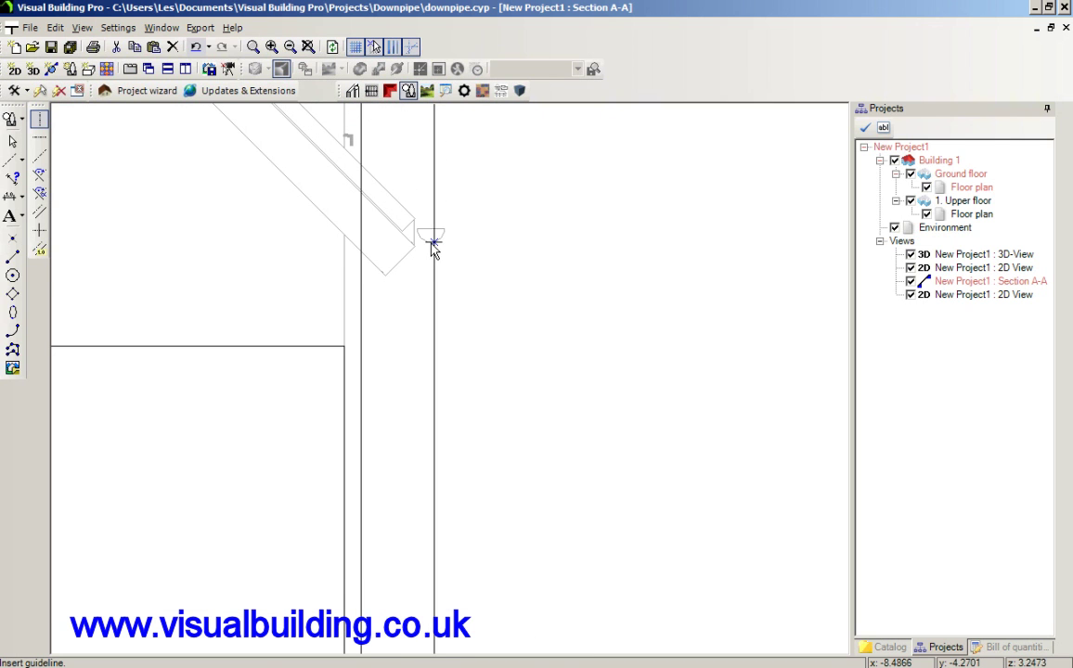
{"action": "right_click", "coordinate": [356, 46]}
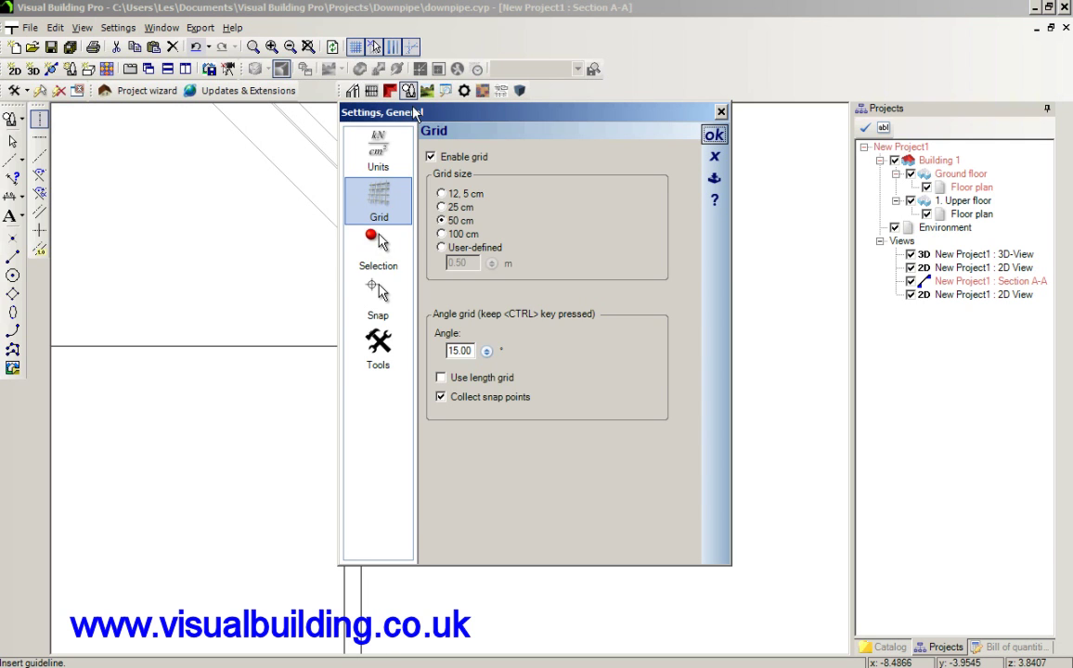
{"action": "left_click", "coordinate": [379, 295]}
{"action": "left_click", "coordinate": [441, 159]}
{"action": "left_click", "coordinate": [717, 137]}
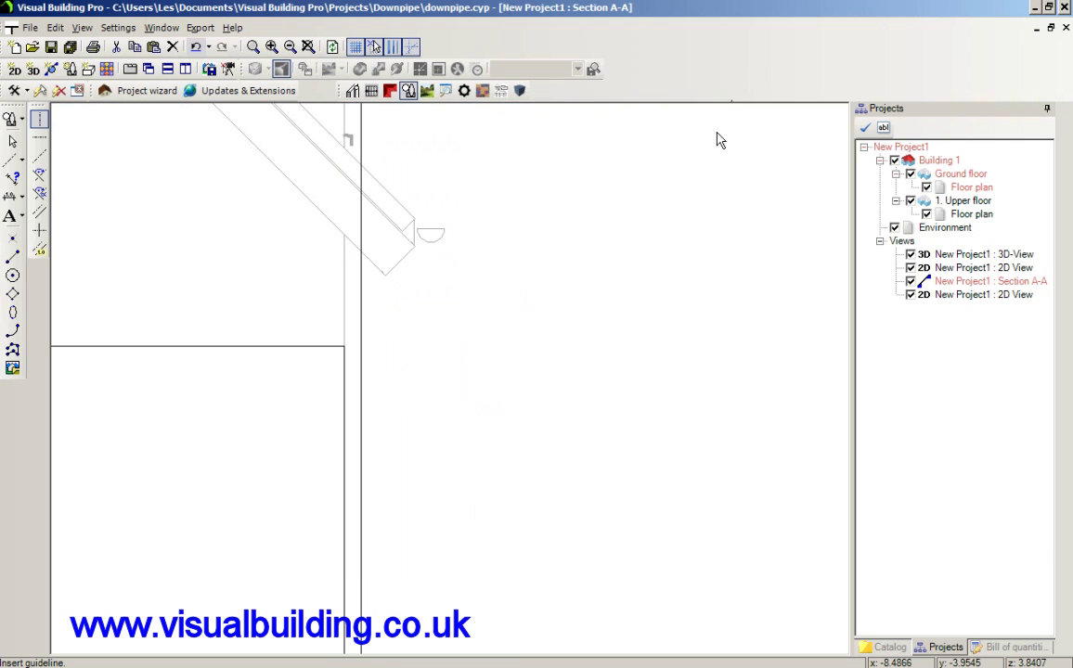
{"action": "left_click", "coordinate": [431, 249]}
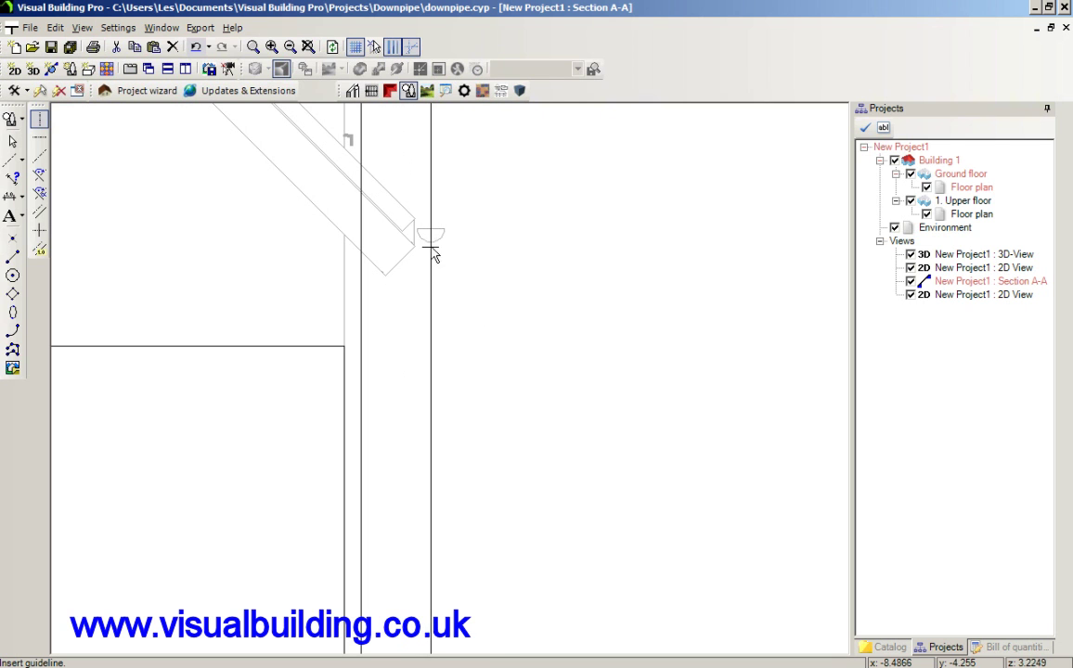
{"action": "scroll", "coordinate": [358, 339], "scroll_direction": "down", "scroll_amount": 8}
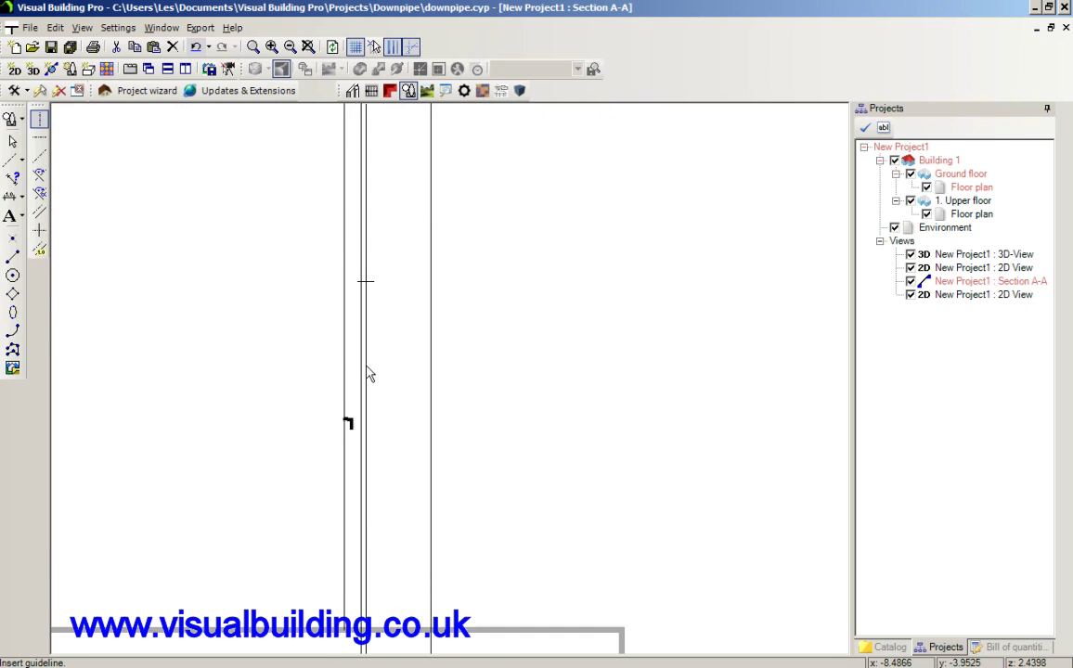
Activate the two-point line tool and turn snapping back on in the snap settings.
{"action": "scroll", "coordinate": [368, 375], "scroll_direction": "up", "scroll_amount": 8}
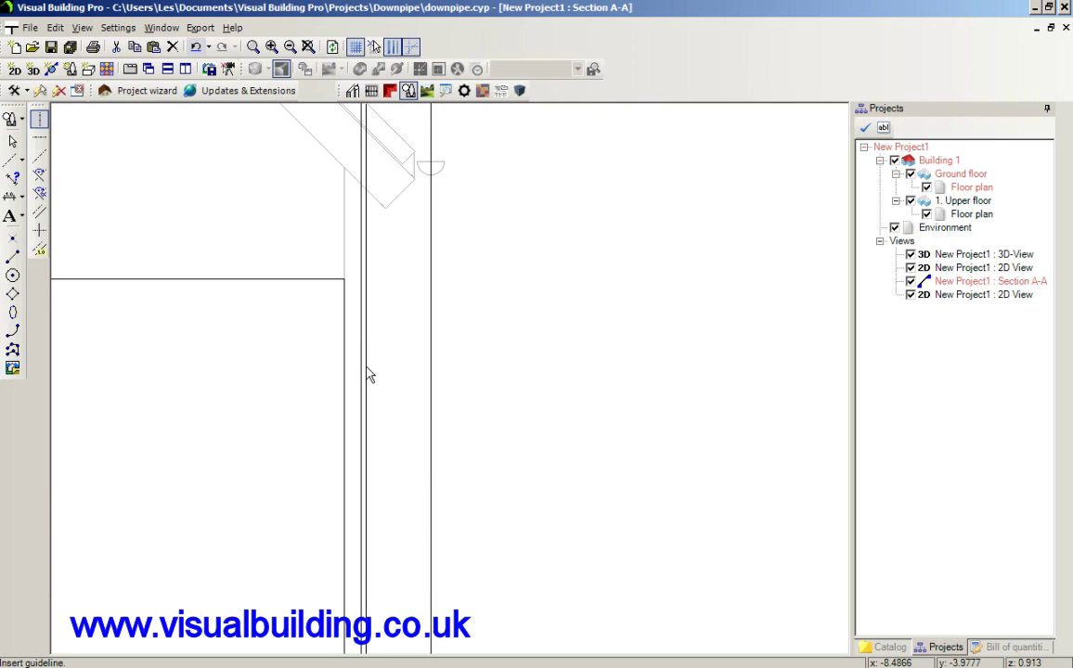
{"action": "left_click", "coordinate": [12, 260]}
{"action": "scroll", "coordinate": [467, 376], "scroll_direction": "down", "scroll_amount": 3}
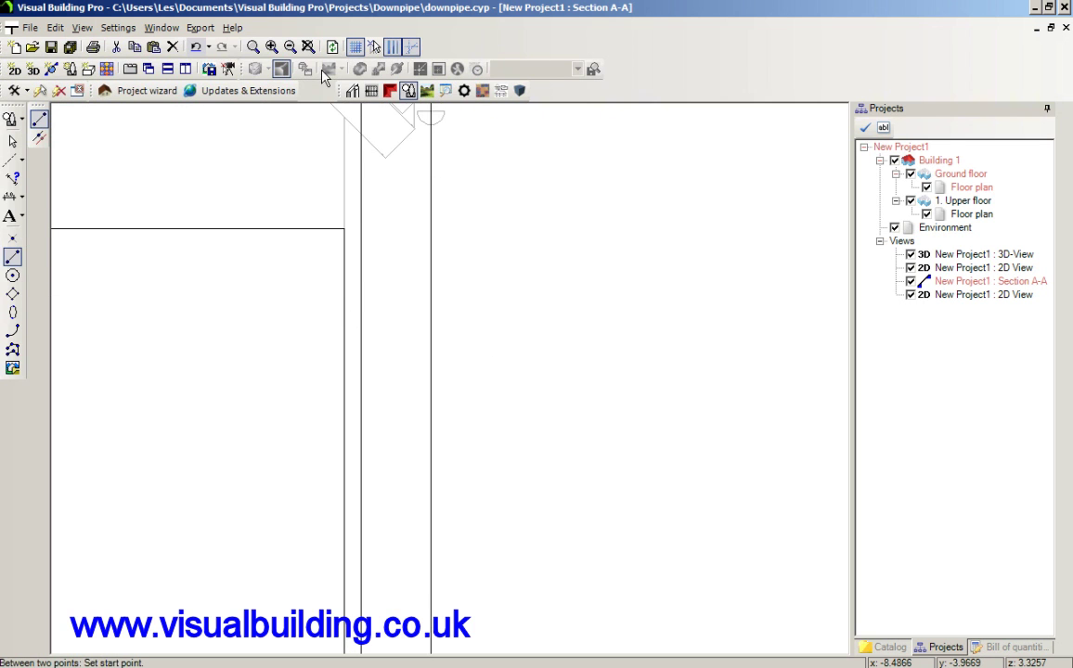
{"action": "left_click", "coordinate": [271, 46]}
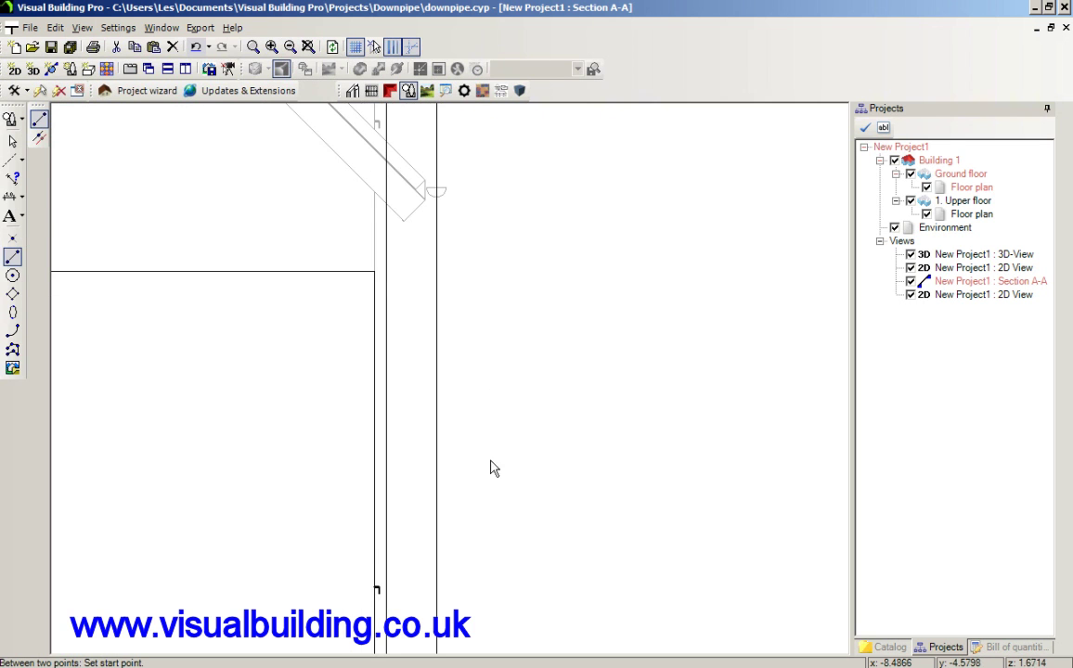
{"action": "scroll", "coordinate": [491, 471], "scroll_direction": "down", "scroll_amount": 1}
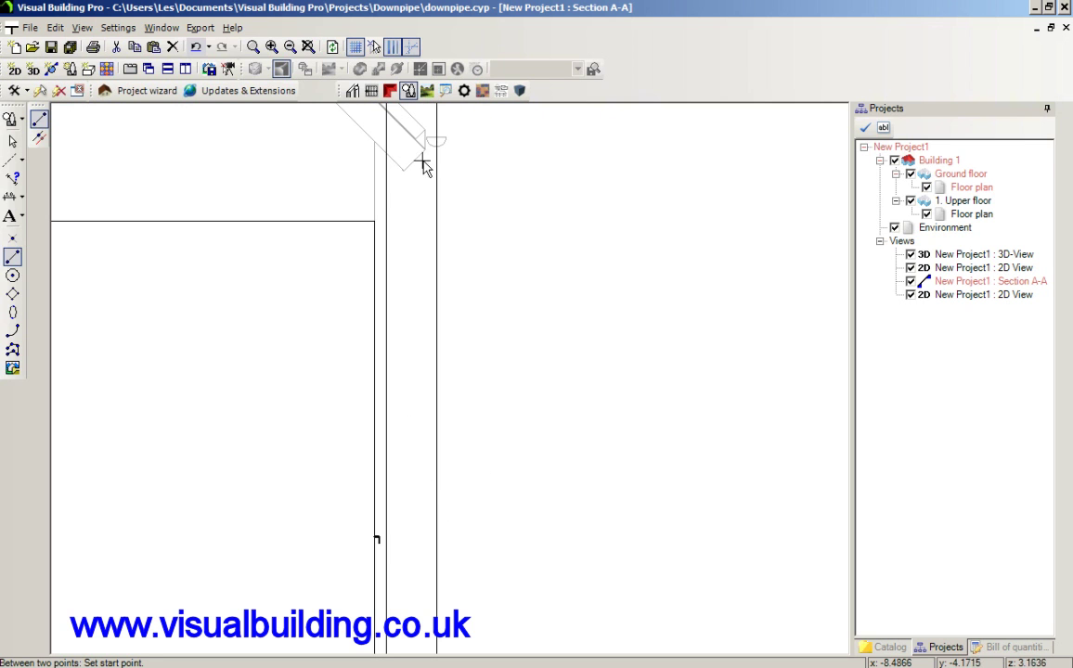
{"action": "scroll", "coordinate": [429, 232], "scroll_direction": "up", "scroll_amount": 2}
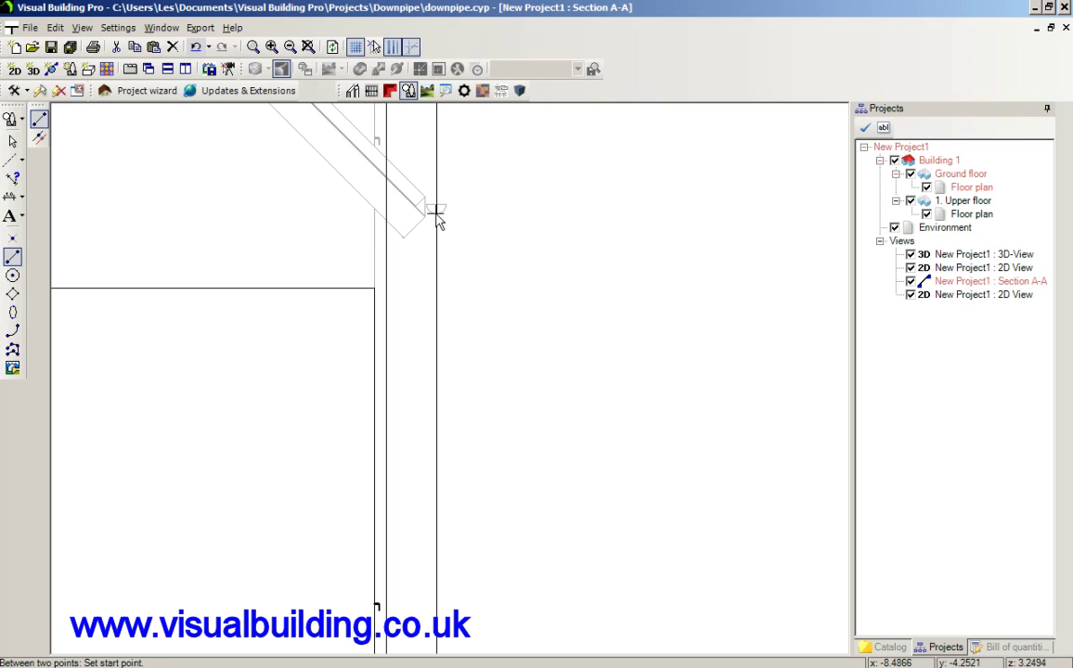
{"action": "right_click", "coordinate": [356, 48]}
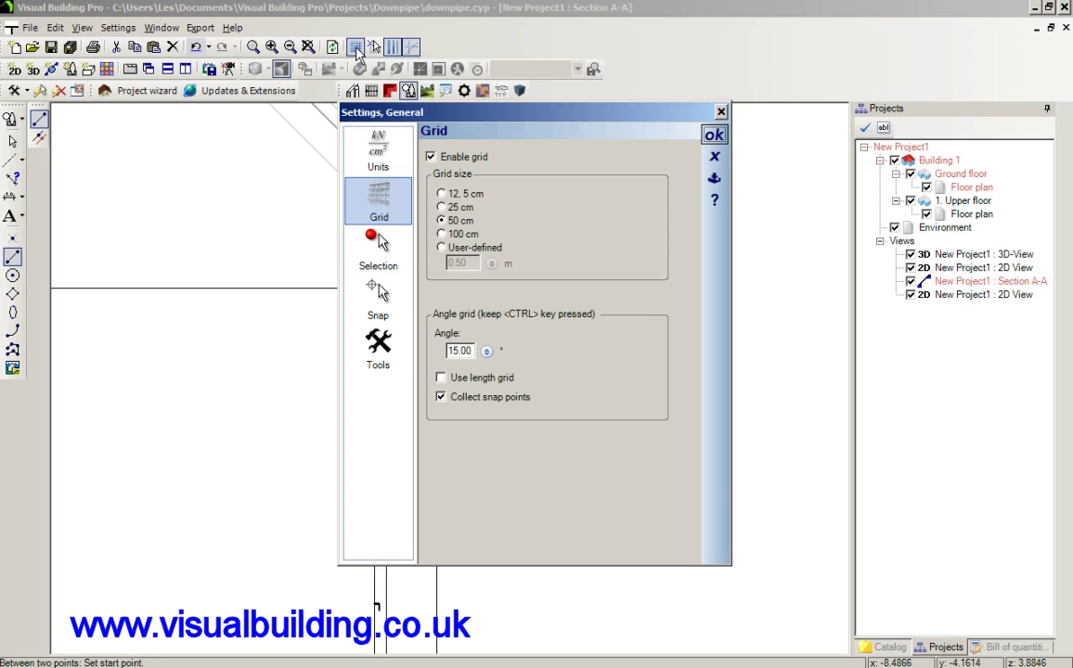
{"action": "left_click", "coordinate": [379, 306]}
{"action": "left_click", "coordinate": [467, 156]}
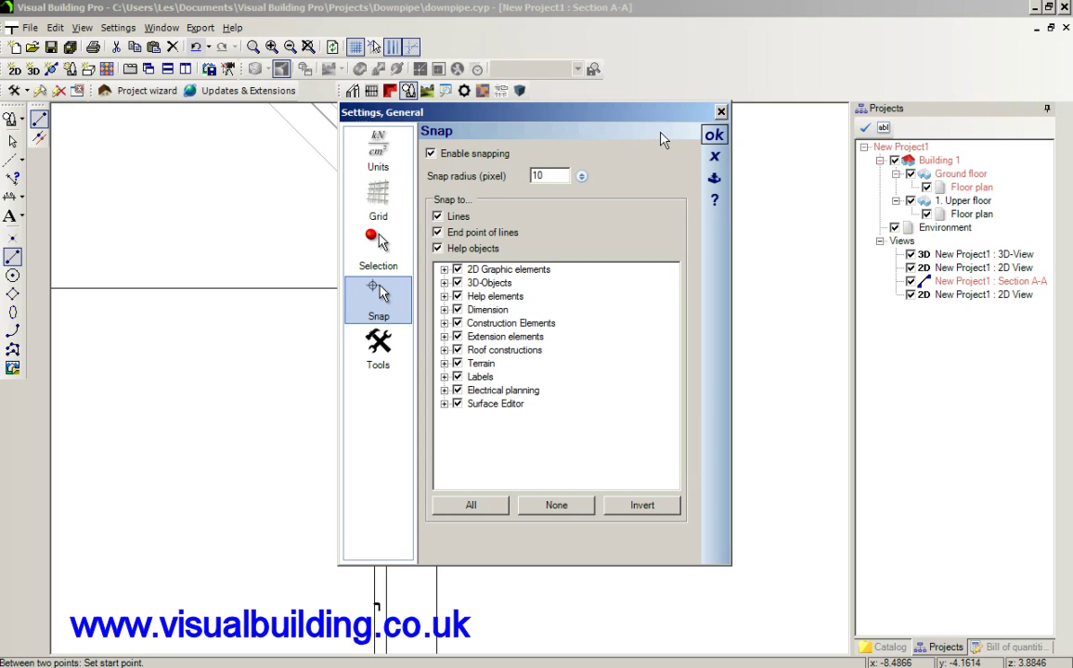
{"action": "left_click", "coordinate": [714, 135]}
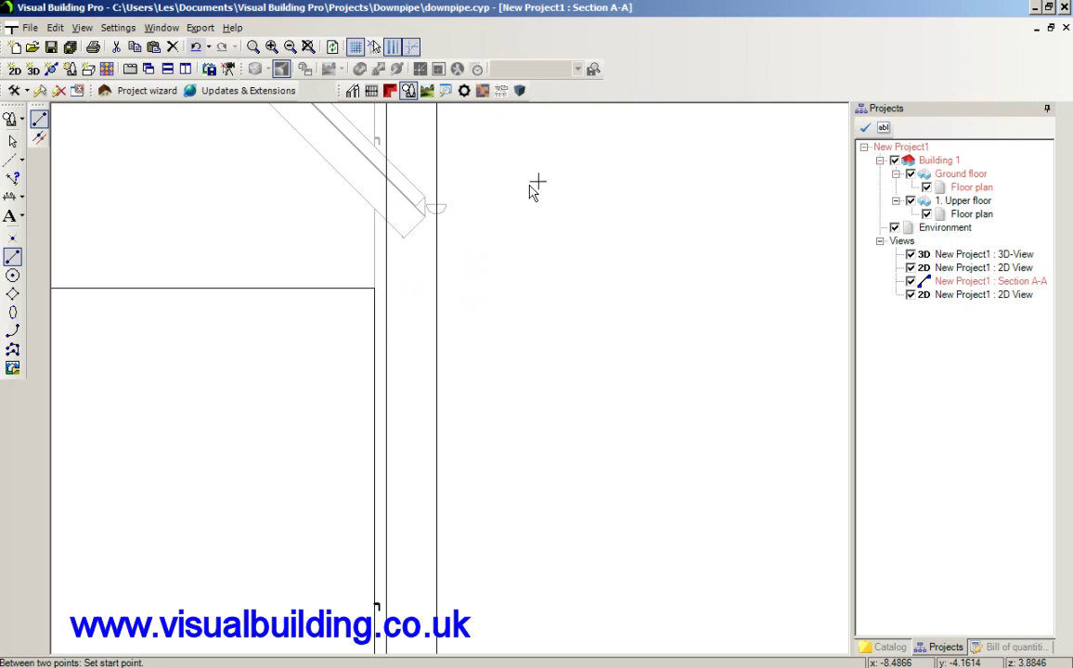
Draw a vertical line about 0.08 m down from the gutter's underside, continued by a diagonal about 0.42 m long to the guideline near the wall.
{"action": "left_click", "coordinate": [435, 214]}
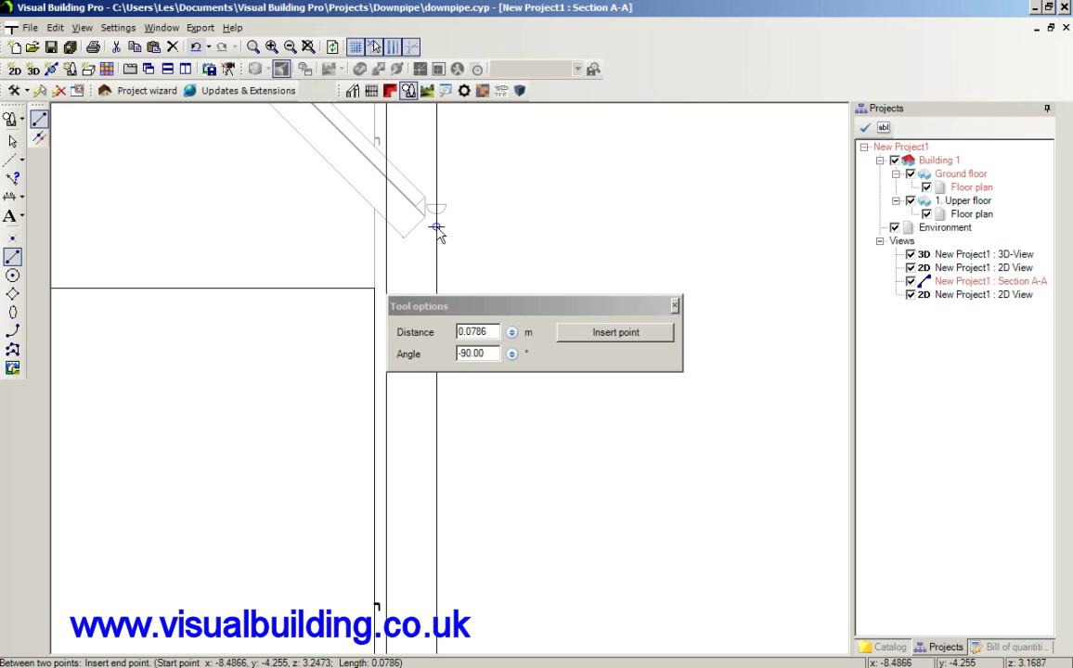
{"action": "left_click", "coordinate": [436, 230]}
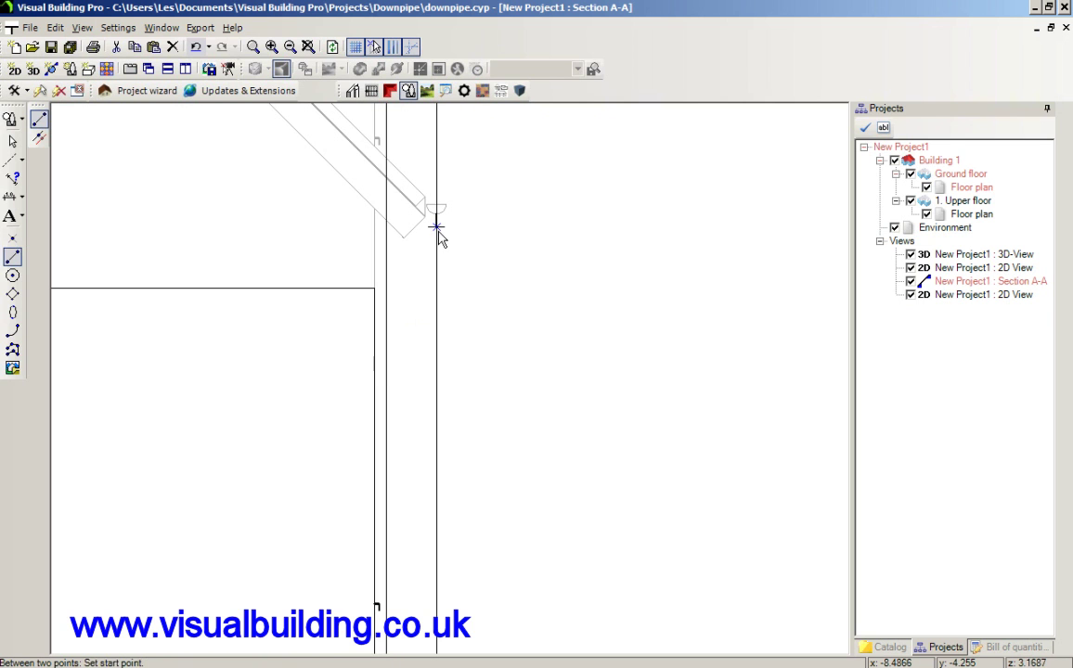
{"action": "left_click", "coordinate": [438, 232]}
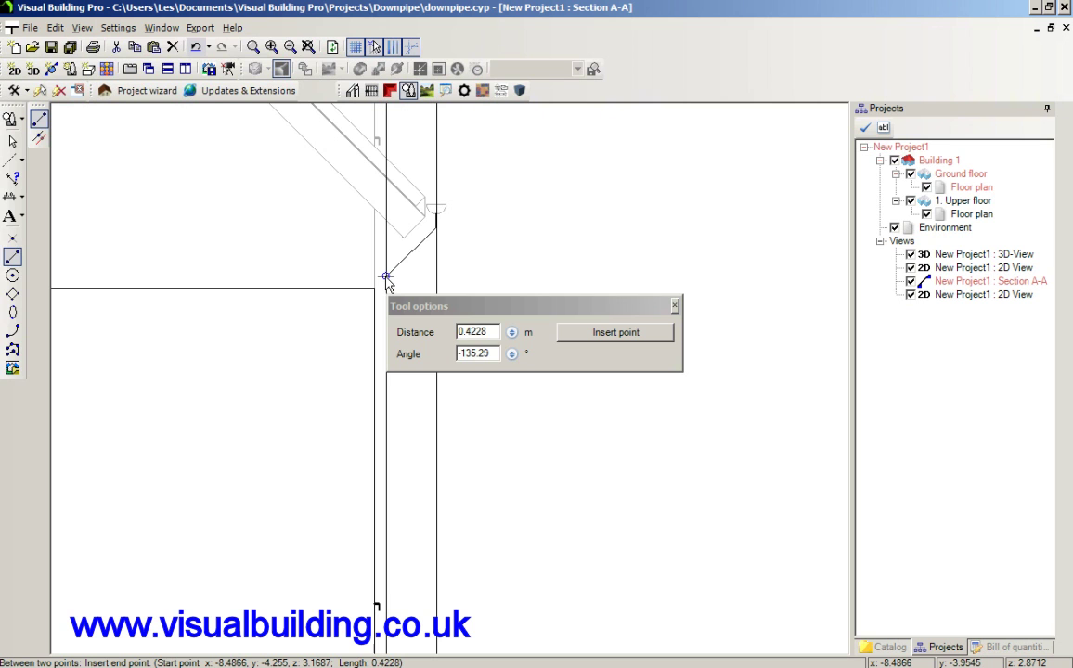
{"action": "left_click", "coordinate": [386, 279]}
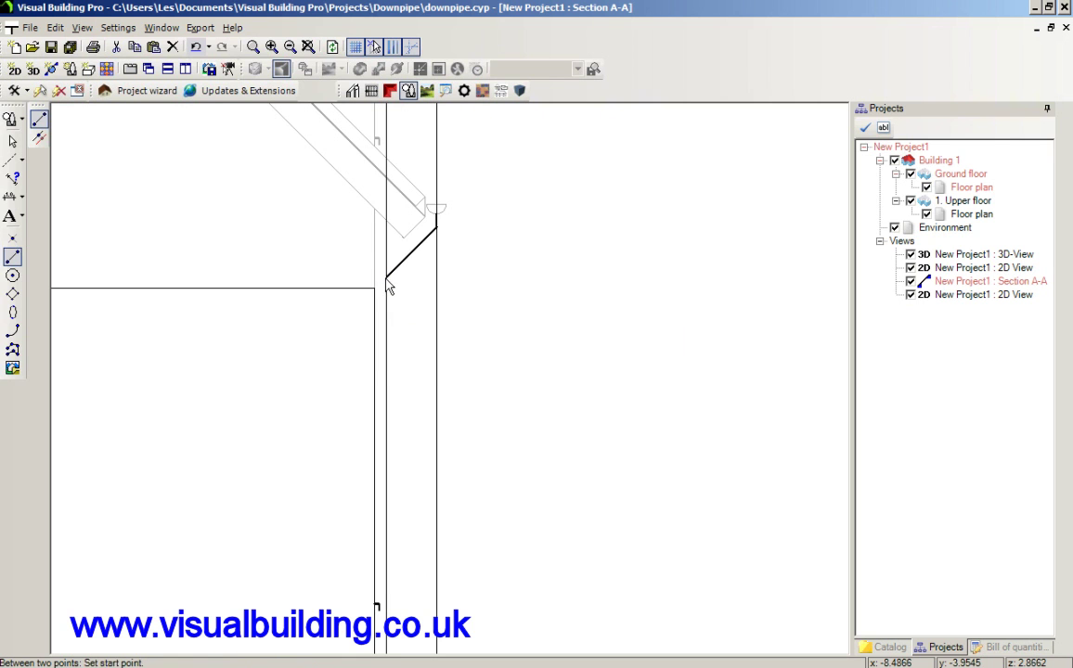
Draw a vertical line about 3.03 m long from the diagonal's lower end down the wall-side guideline into the base slab.
{"action": "left_click", "coordinate": [386, 281]}
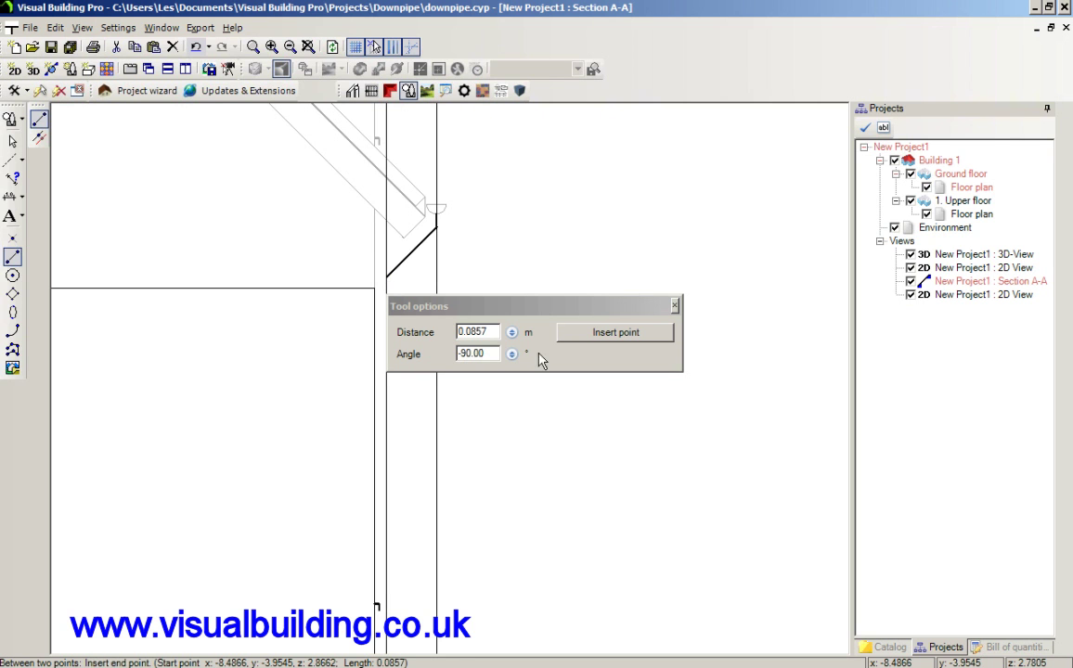
{"action": "scroll", "coordinate": [416, 548], "scroll_direction": "down", "scroll_amount": 5}
{"action": "scroll", "coordinate": [414, 532], "scroll_direction": "up", "scroll_amount": 3}
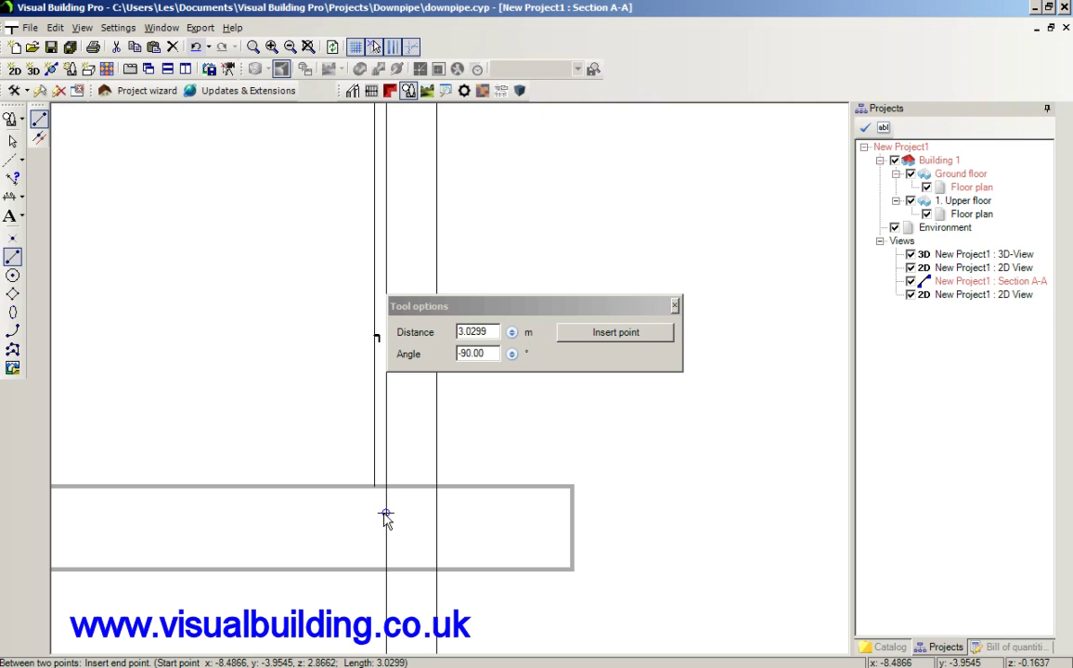
{"action": "left_click", "coordinate": [387, 516]}
{"action": "scroll", "coordinate": [566, 302], "scroll_direction": "up", "scroll_amount": 1}
{"action": "scroll", "coordinate": [563, 353], "scroll_direction": "down", "scroll_amount": 2}
{"action": "scroll", "coordinate": [527, 393], "scroll_direction": "down", "scroll_amount": 1}
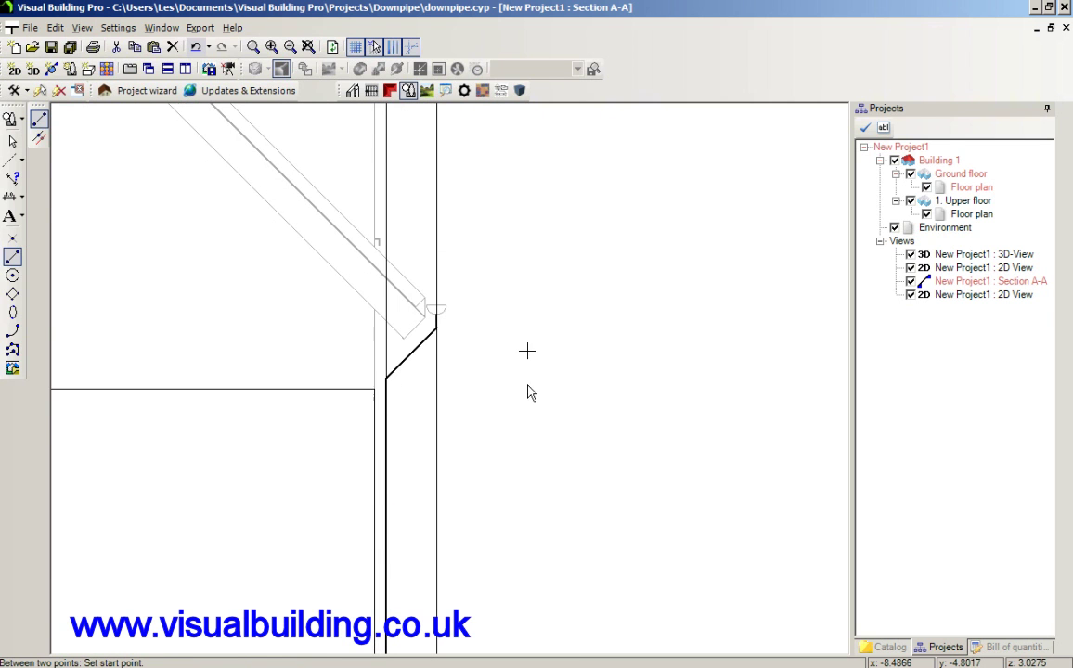
{"action": "key", "text": "Escape"}
Create a contour from the connected downpipe lines.
{"action": "scroll", "coordinate": [350, 459], "scroll_direction": "down", "scroll_amount": 1}
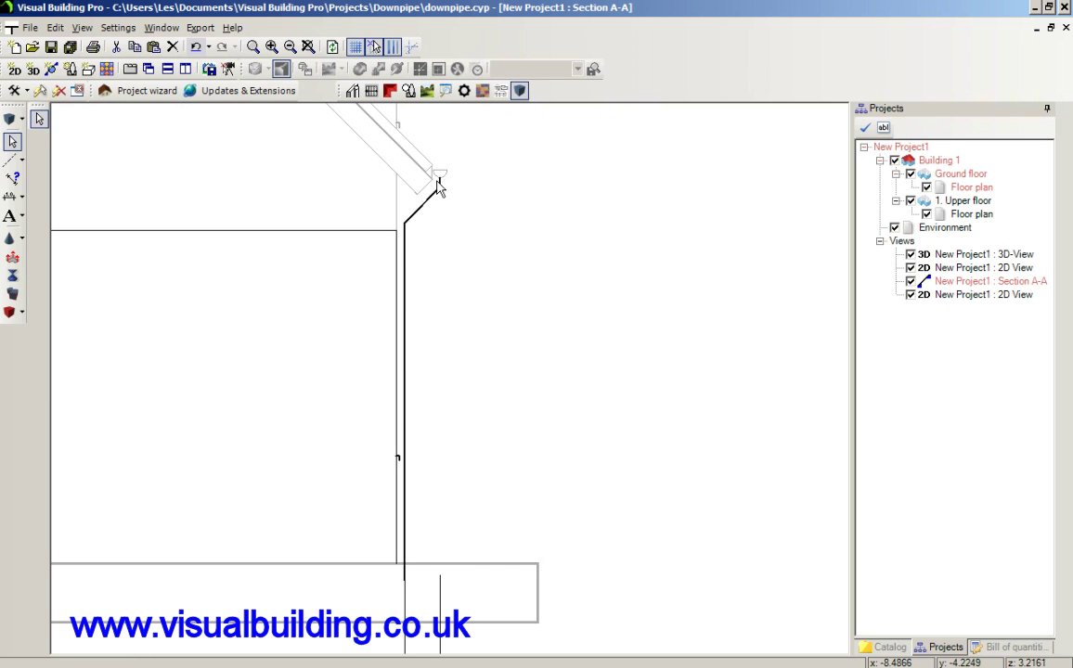
{"action": "left_click", "coordinate": [406, 524]}
{"action": "right_click", "coordinate": [407, 524]}
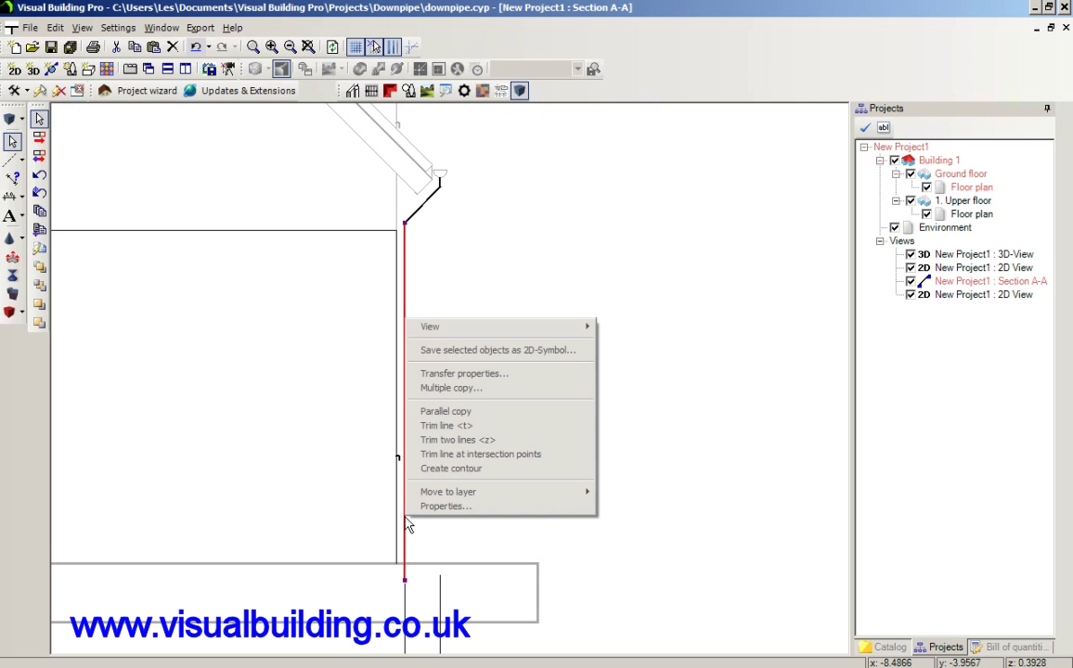
{"action": "left_click", "coordinate": [465, 470]}
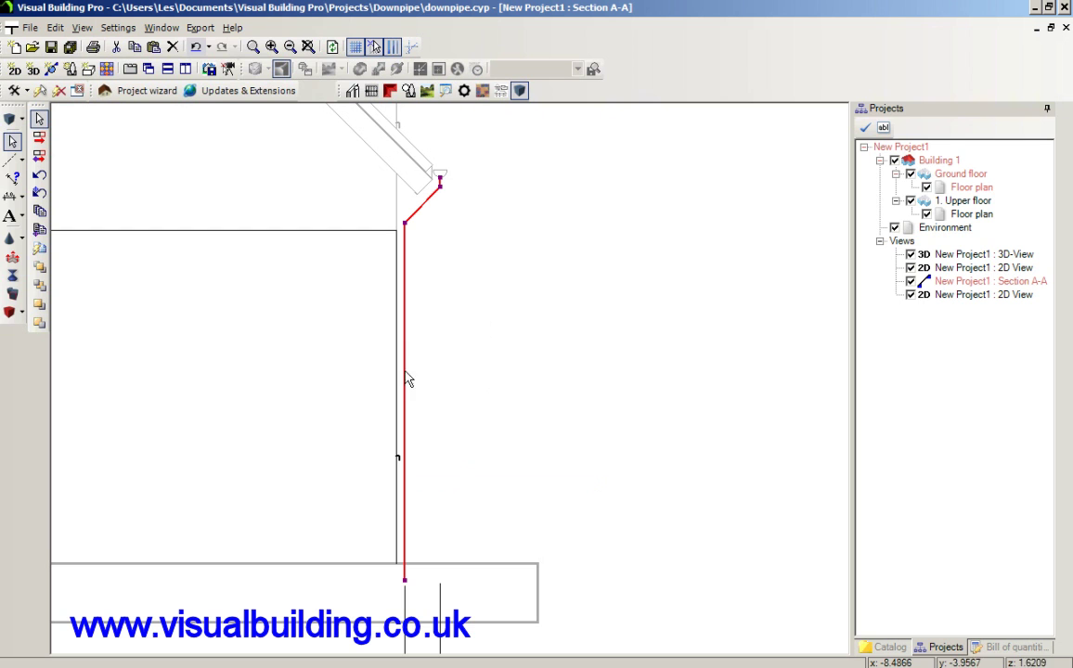
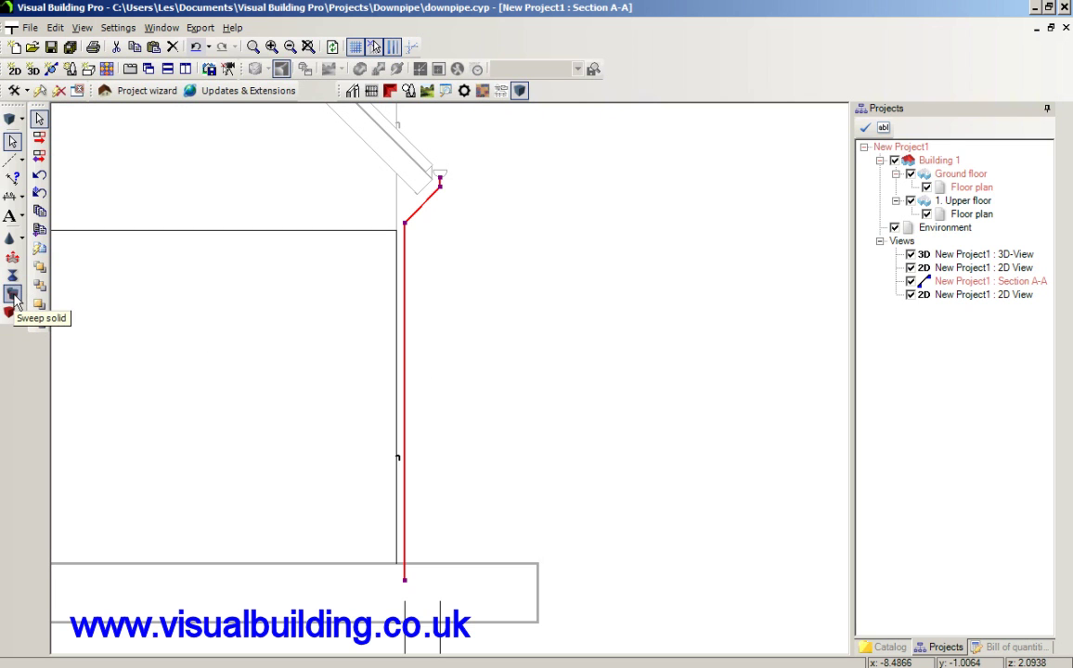
Generate a sweep solid using the downpipe contour as its path.
{"action": "left_click", "coordinate": [13, 295]}
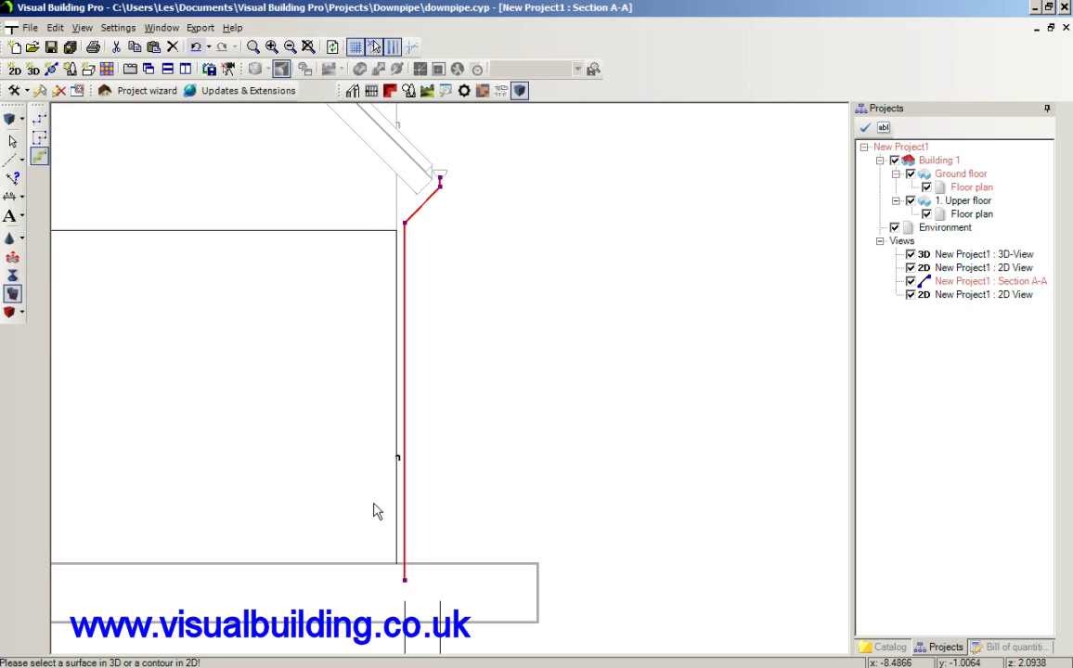
{"action": "left_click", "coordinate": [407, 546]}
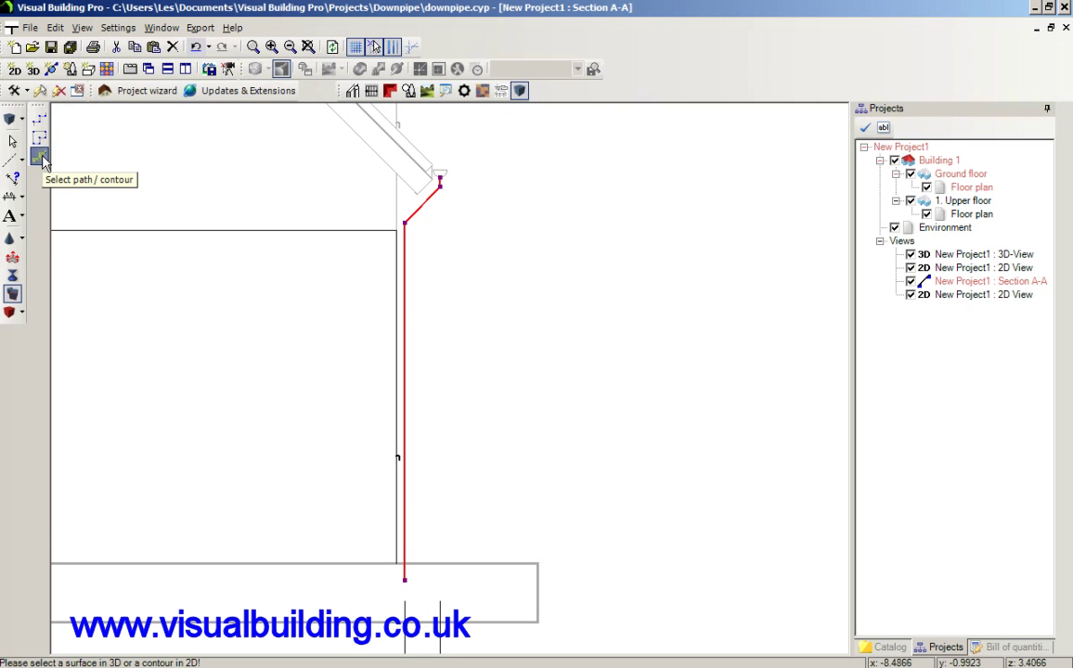
{"action": "left_click", "coordinate": [406, 542]}
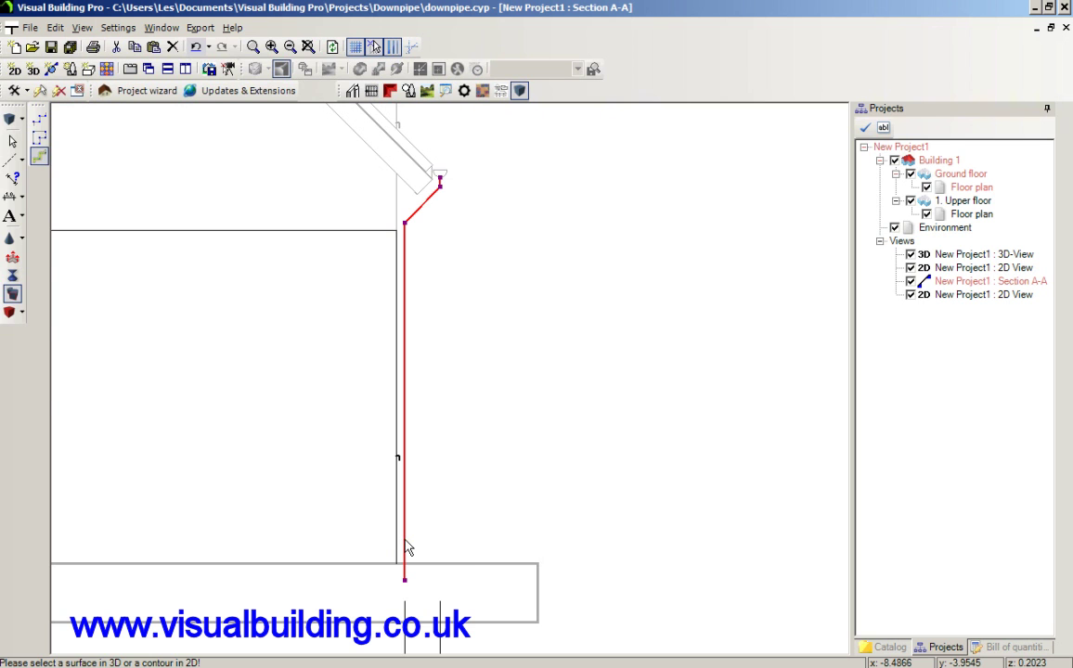
Assign the 12 edges profile from the catalog's basic shapes to the sweep solid.
{"action": "right_click", "coordinate": [412, 330]}
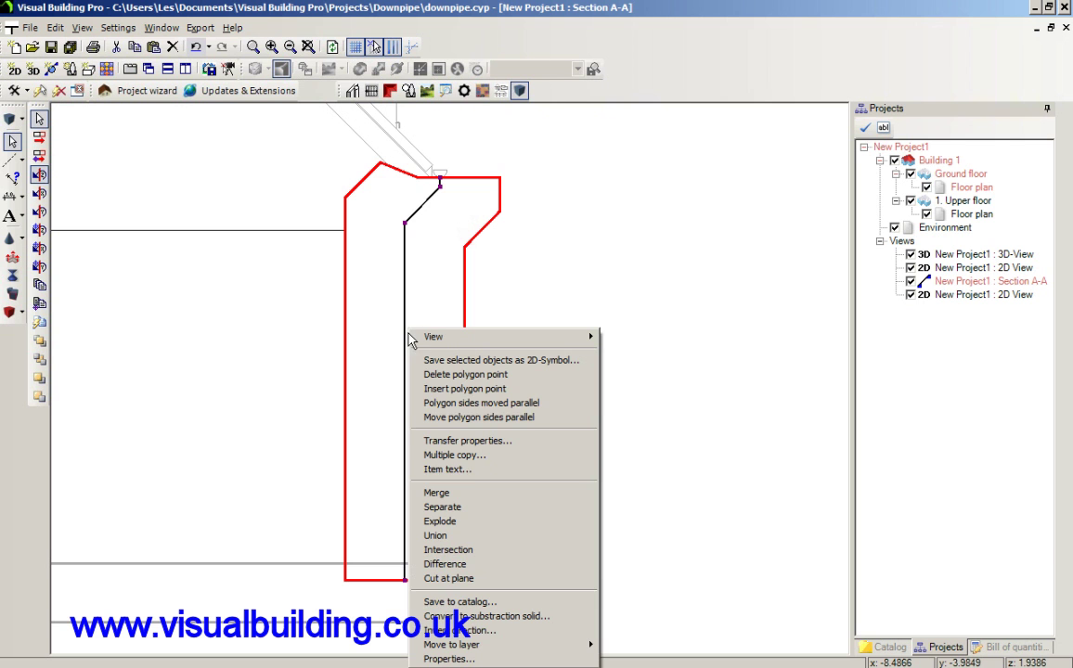
{"action": "left_click", "coordinate": [474, 658]}
{"action": "left_click_drag", "start_coordinate": [403, 103], "coordinate": [611, 89]}
{"action": "left_click", "coordinate": [602, 121]}
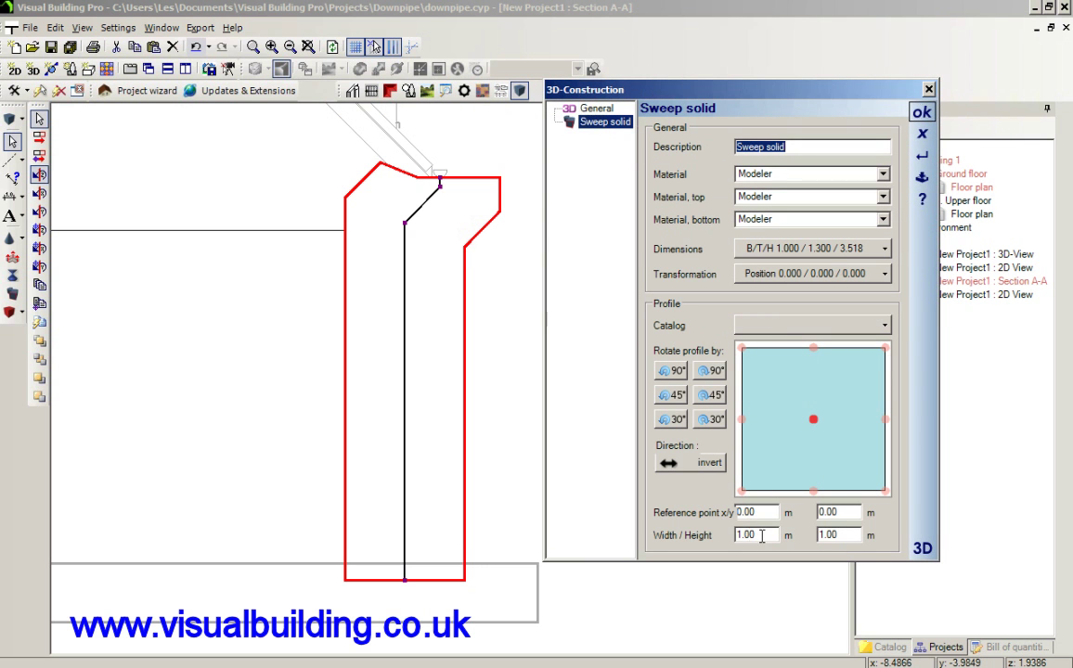
{"action": "left_click_drag", "start_coordinate": [762, 537], "coordinate": [718, 536]}
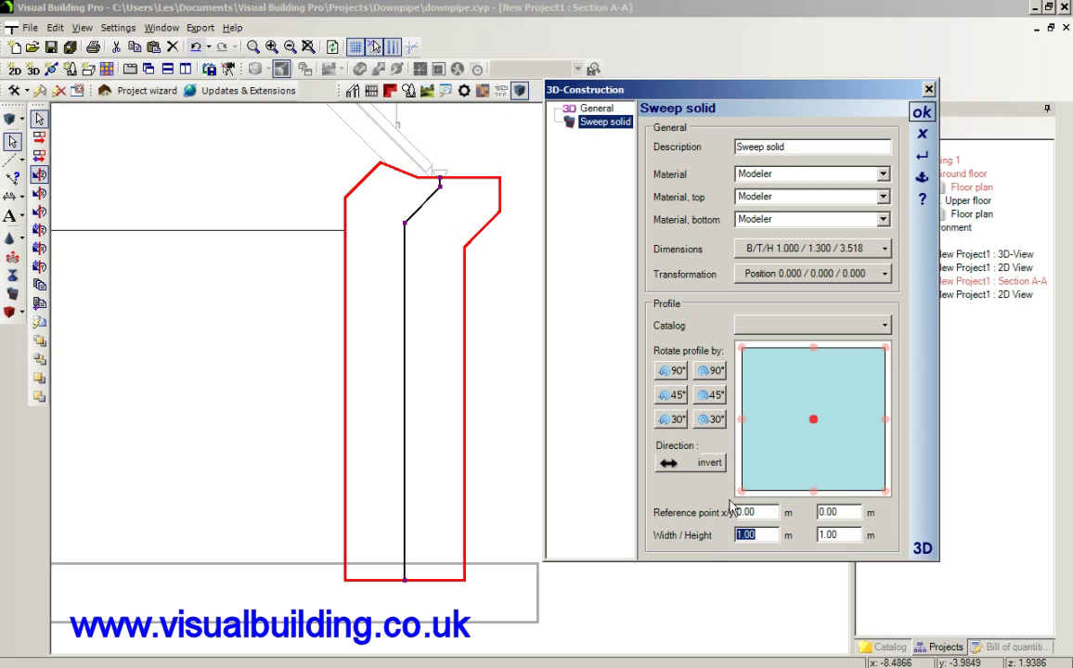
{"action": "left_click", "coordinate": [886, 327]}
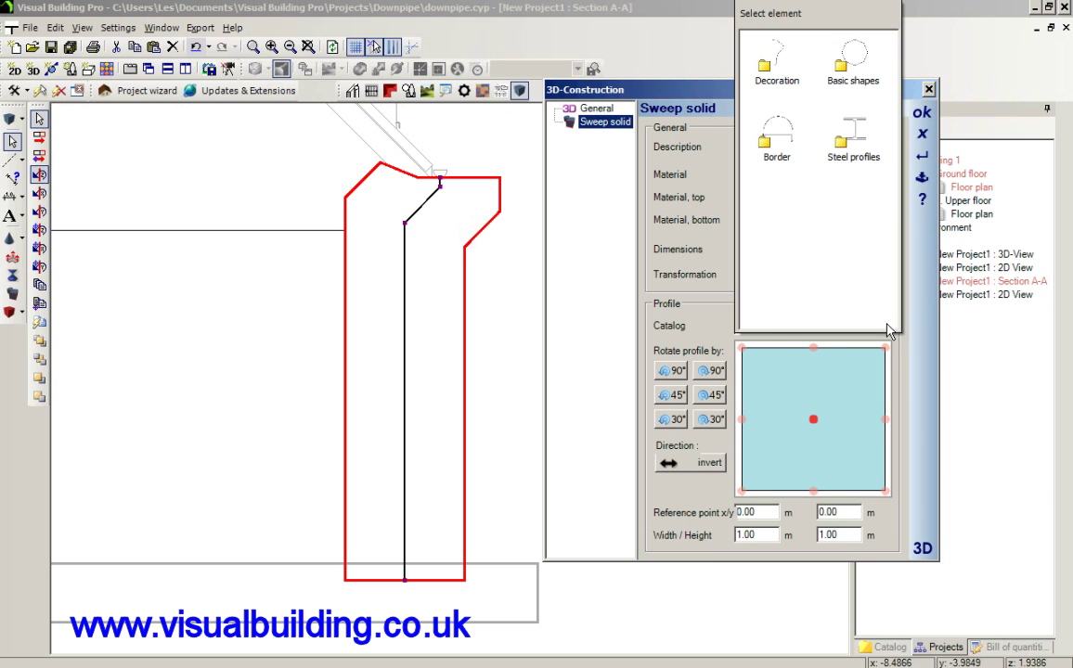
{"action": "double_click", "coordinate": [842, 70]}
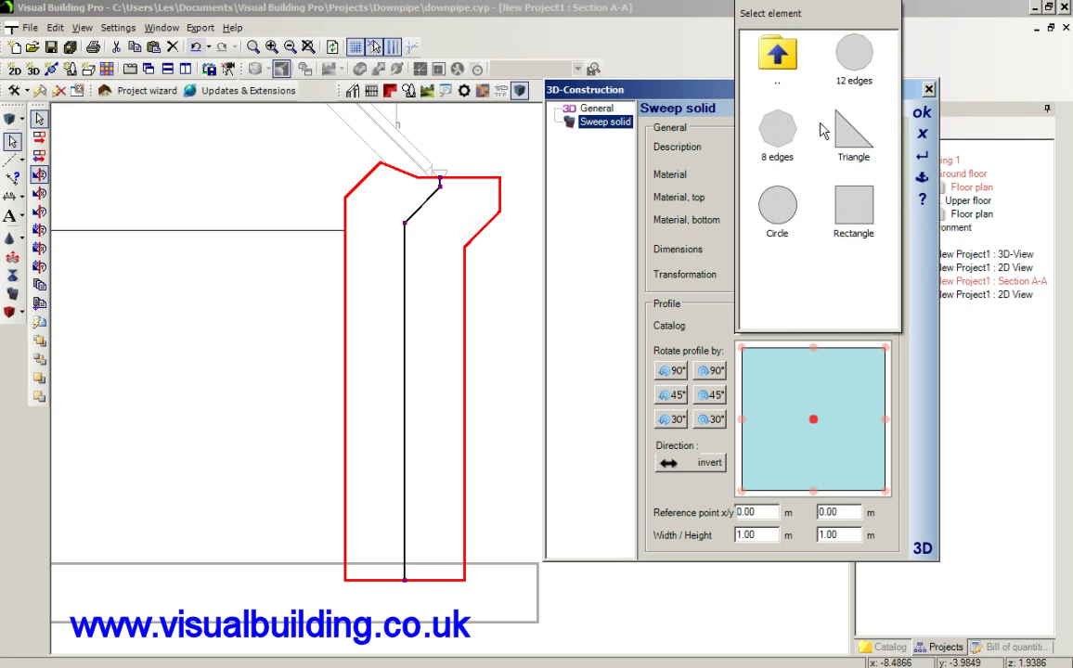
{"action": "left_click", "coordinate": [856, 58]}
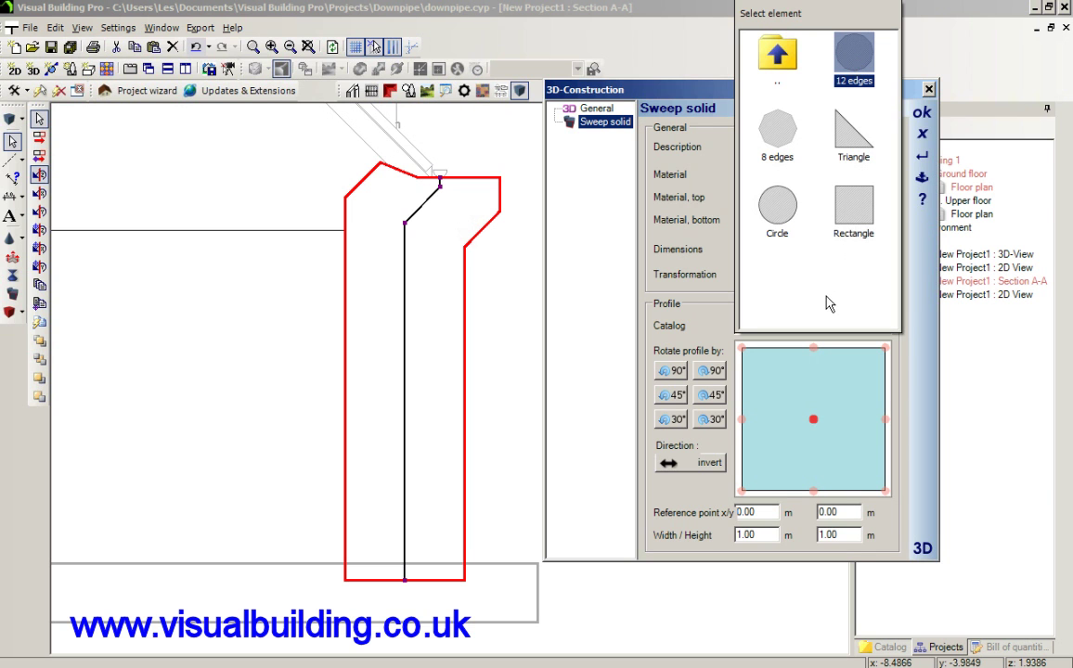
{"action": "double_click", "coordinate": [856, 72]}
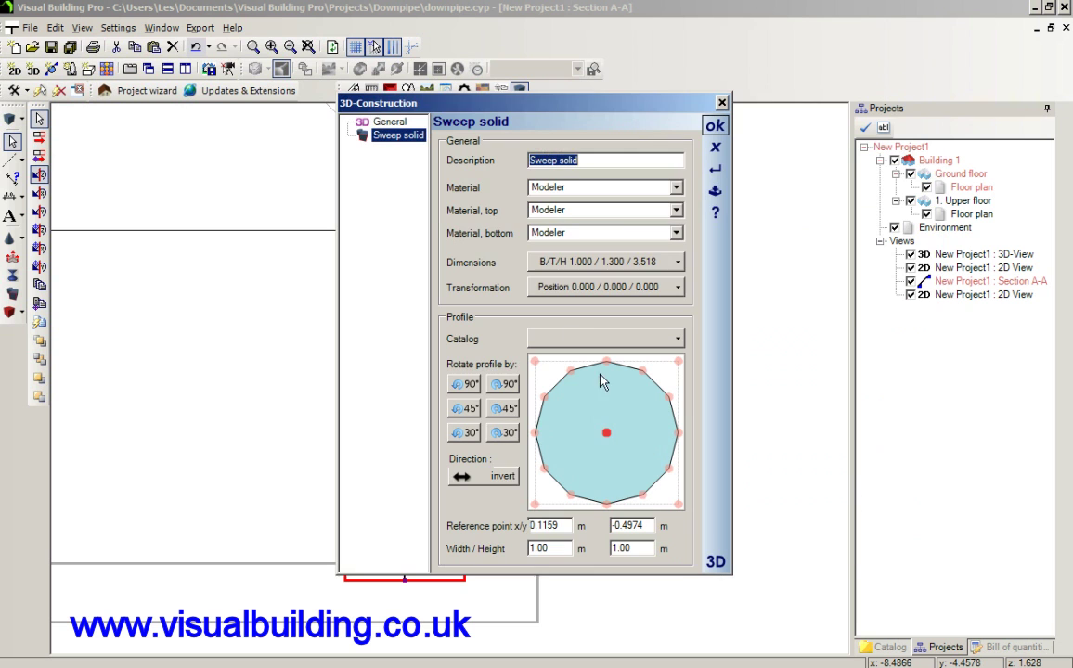
Set the sweep solid's profile width and height to 0.10 m each and apply the properties.
{"action": "left_click", "coordinate": [561, 551]}
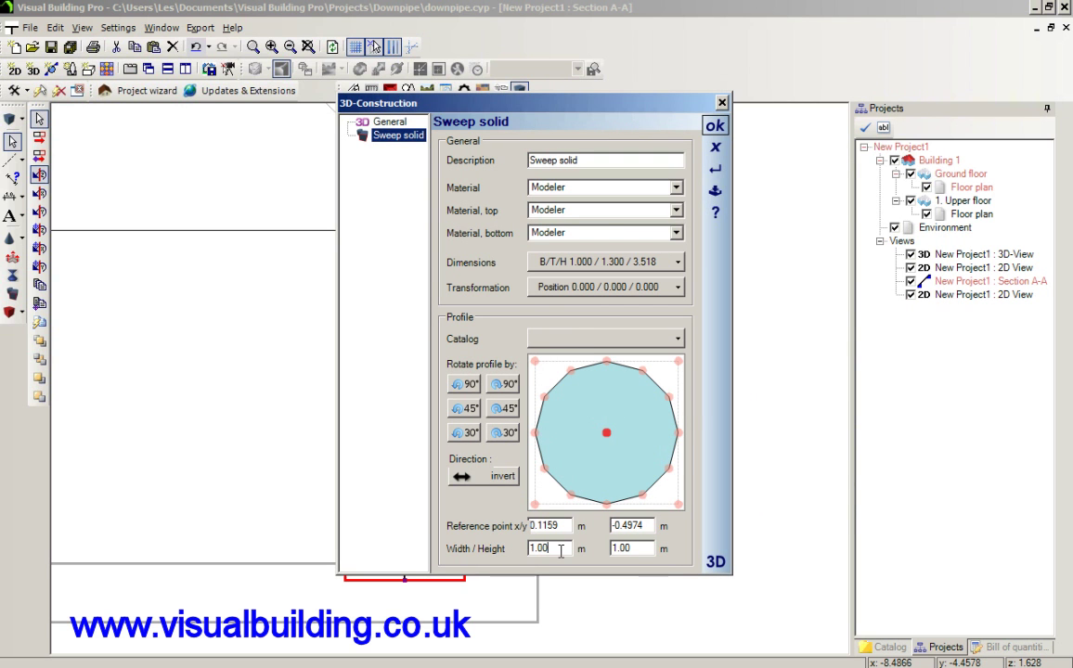
{"action": "key", "text": "BackSpace"}
{"action": "key", "text": "BackSpace"}
{"action": "type", "text": "0"}
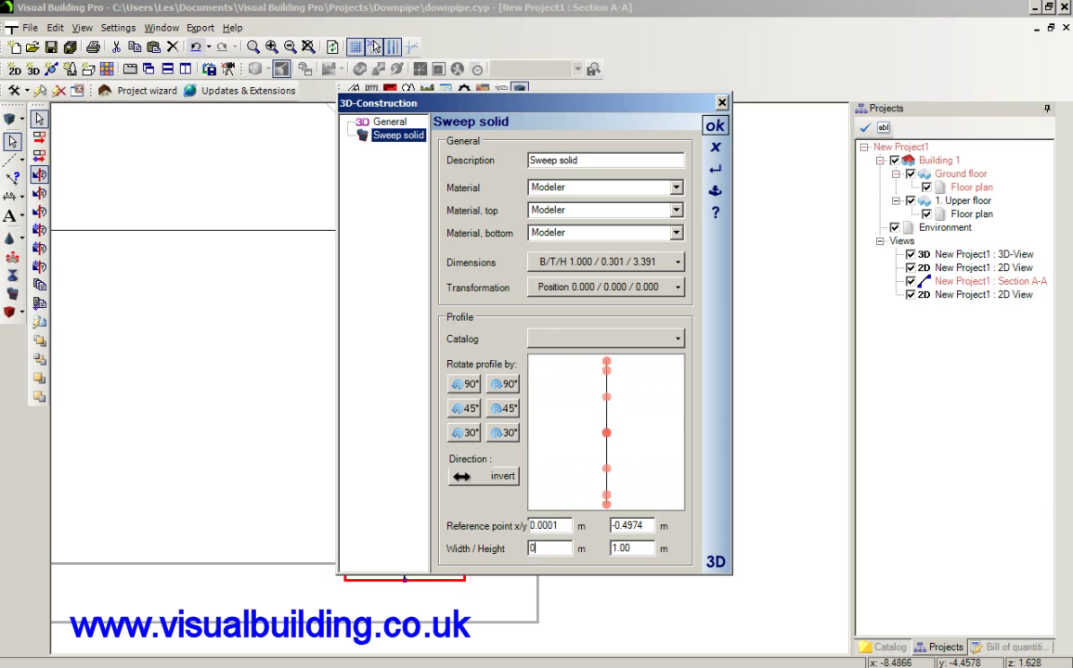
{"action": "type", "text": ".1"}
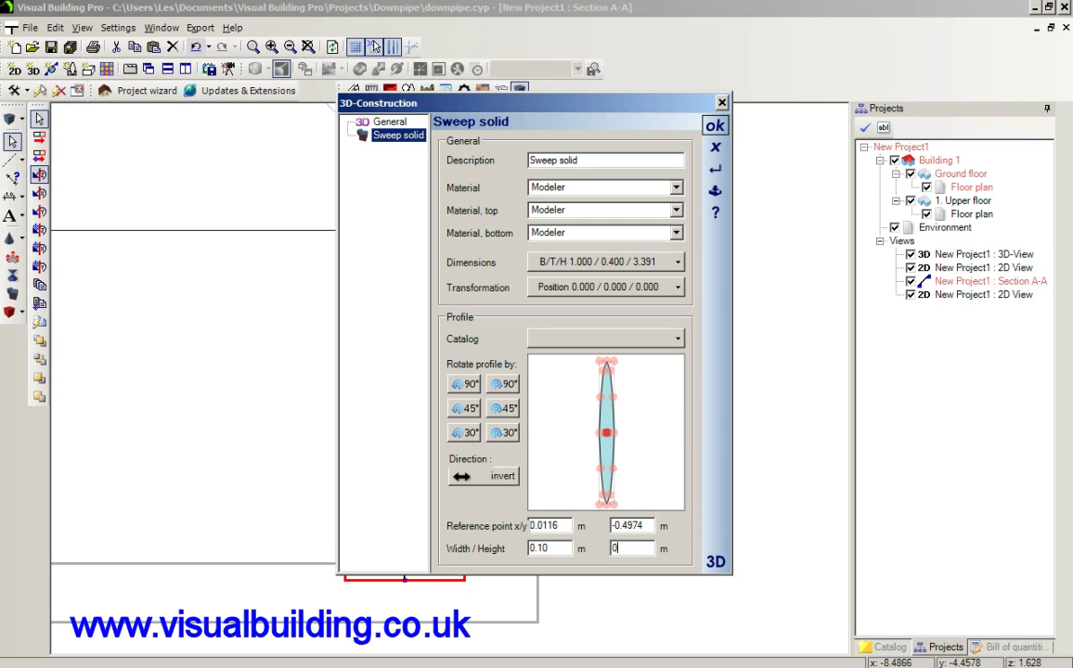
{"action": "type", "text": "0.1"}
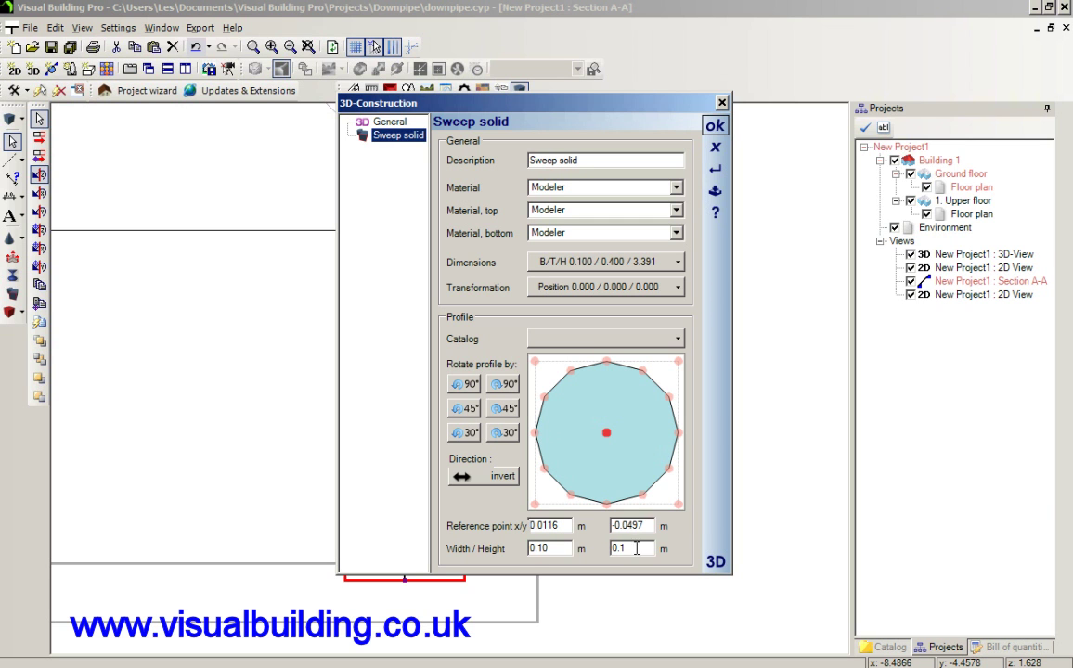
{"action": "type", "text": "0"}
{"action": "left_click", "coordinate": [716, 127]}
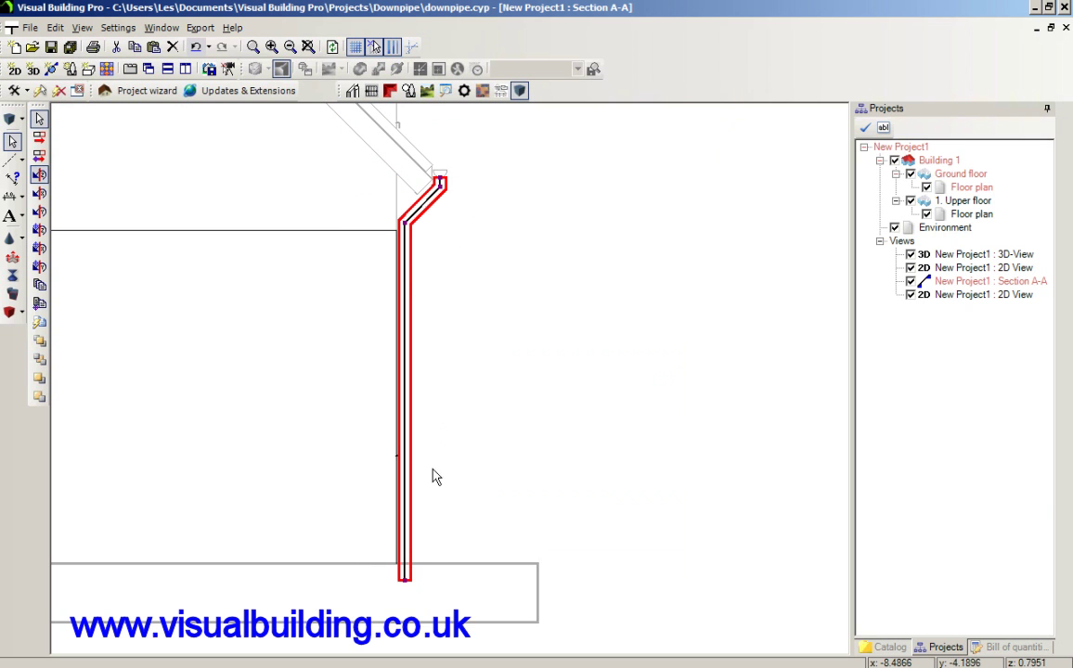
Start saving the sweep solid to the catalog and create a new folder named Downpipes inside the Examples folder.
{"action": "left_click", "coordinate": [415, 405]}
{"action": "left_click", "coordinate": [414, 406]}
{"action": "right_click", "coordinate": [415, 405]}
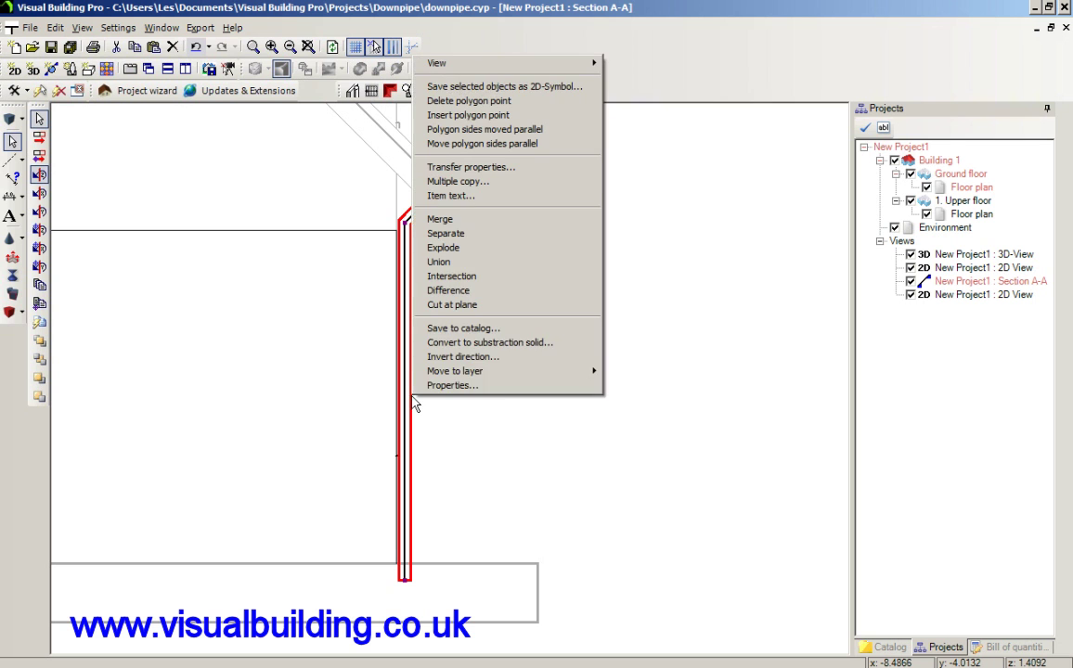
{"action": "left_click", "coordinate": [473, 330]}
{"action": "double_click", "coordinate": [484, 232]}
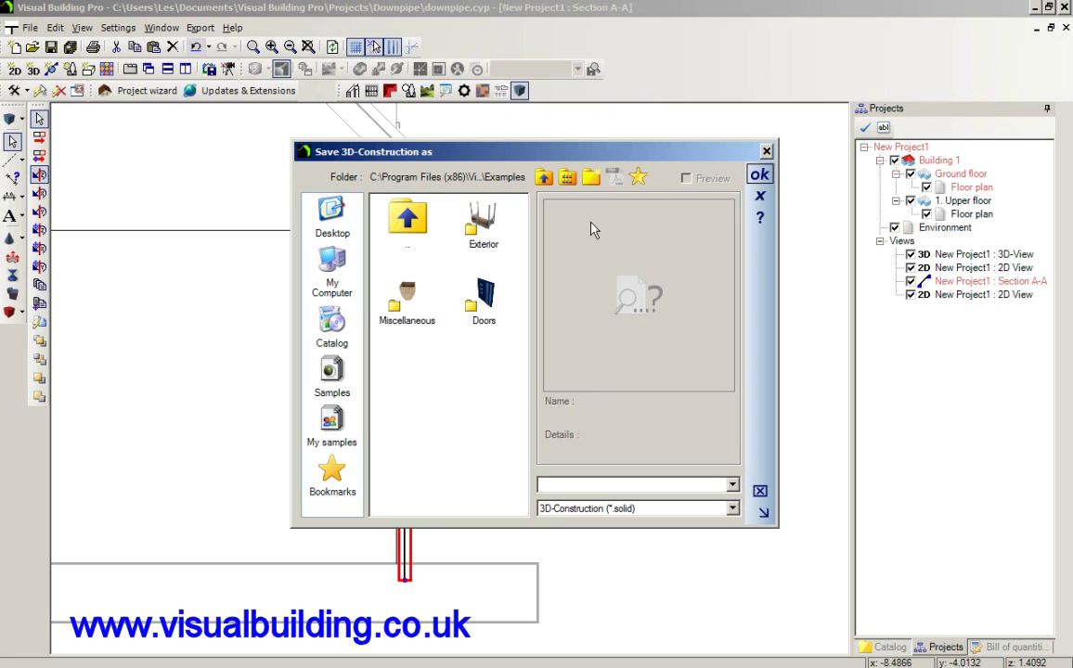
{"action": "left_click", "coordinate": [591, 179]}
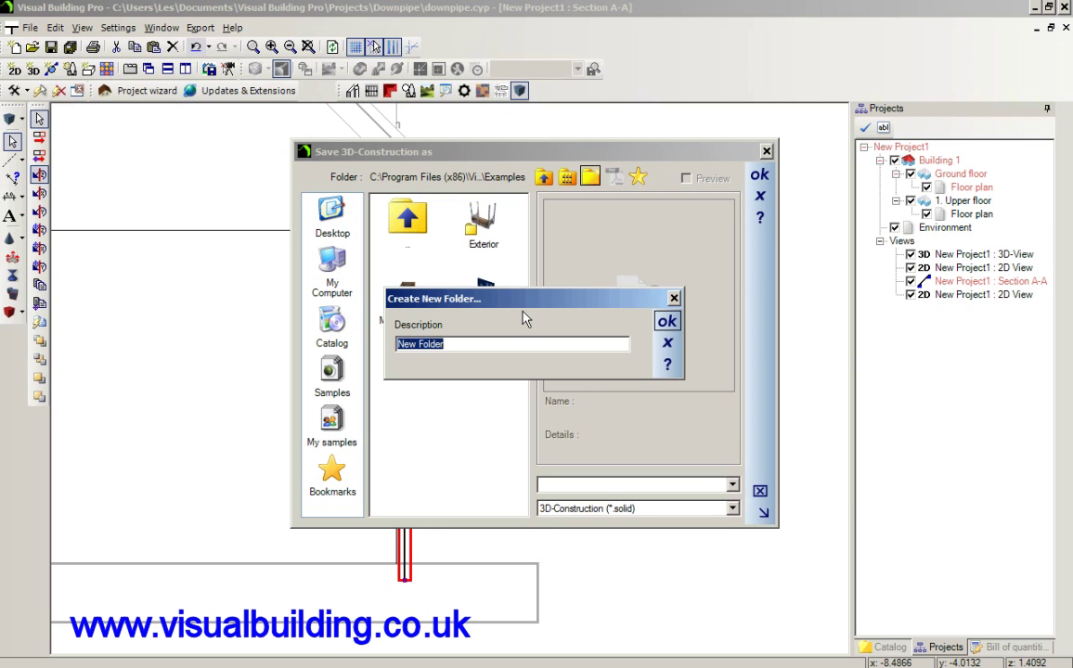
{"action": "key", "text": "BackSpace"}
{"action": "type", "text": "Dr"}
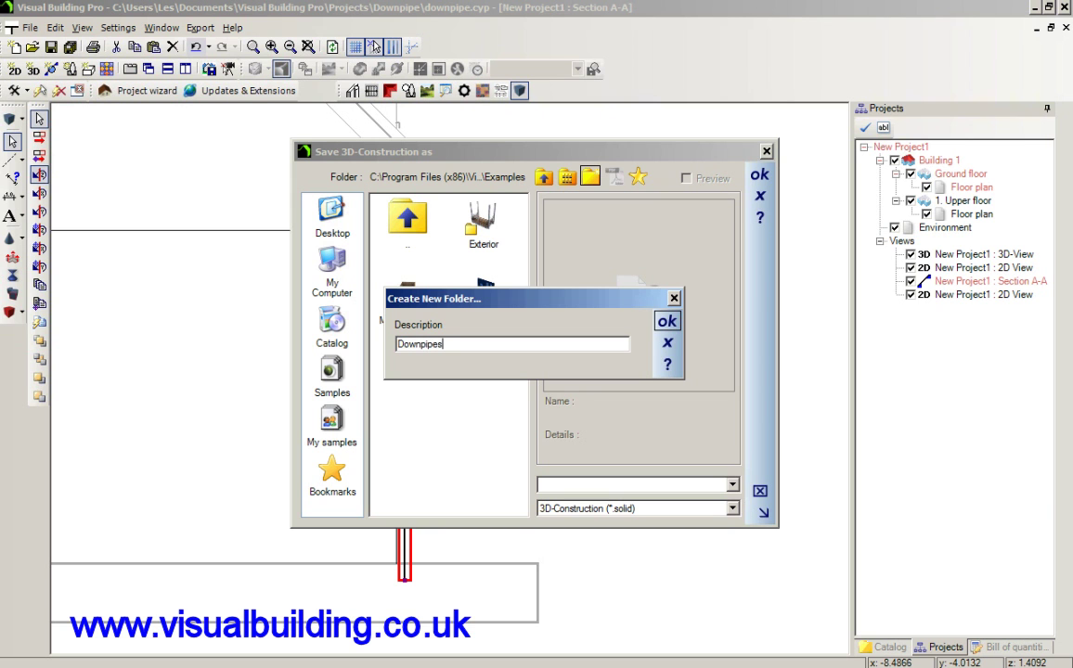
{"action": "left_click", "coordinate": [667, 321]}
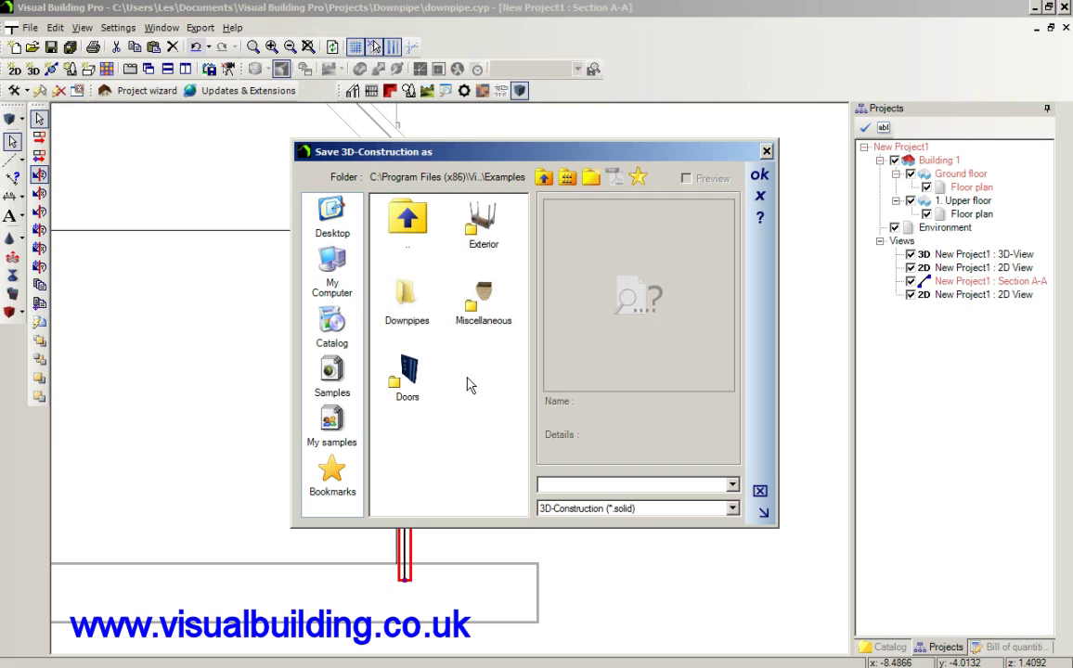
Save the downpipe solid in the Downpipes folder under the name Straight with one bend.
{"action": "left_click", "coordinate": [406, 314]}
{"action": "double_click", "coordinate": [408, 315]}
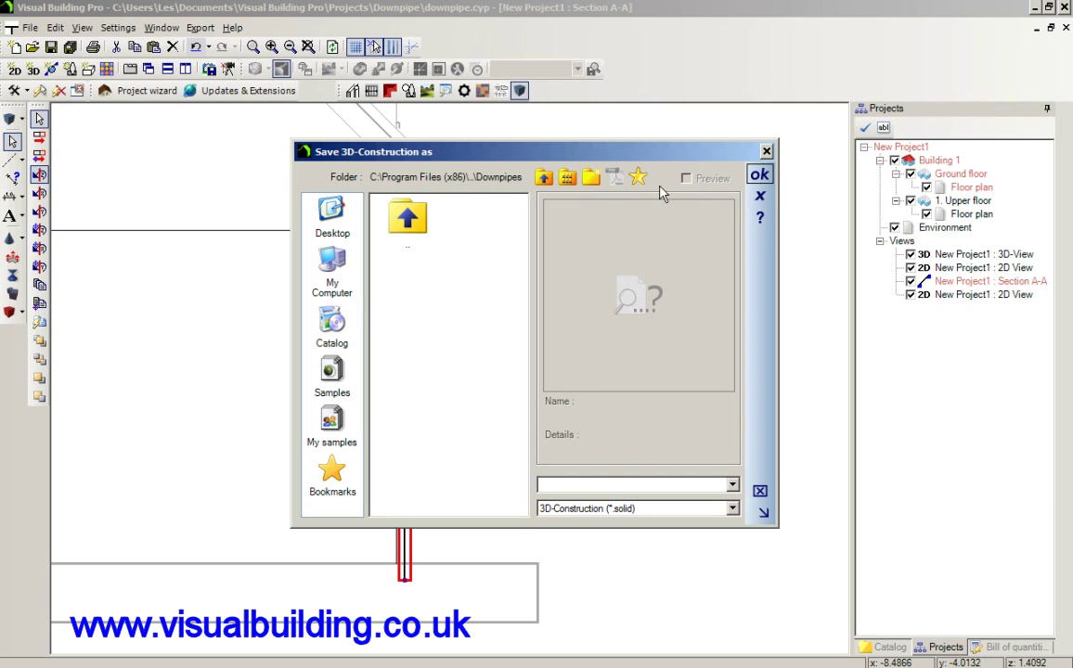
{"action": "left_click", "coordinate": [594, 484]}
{"action": "left_click", "coordinate": [759, 174]}
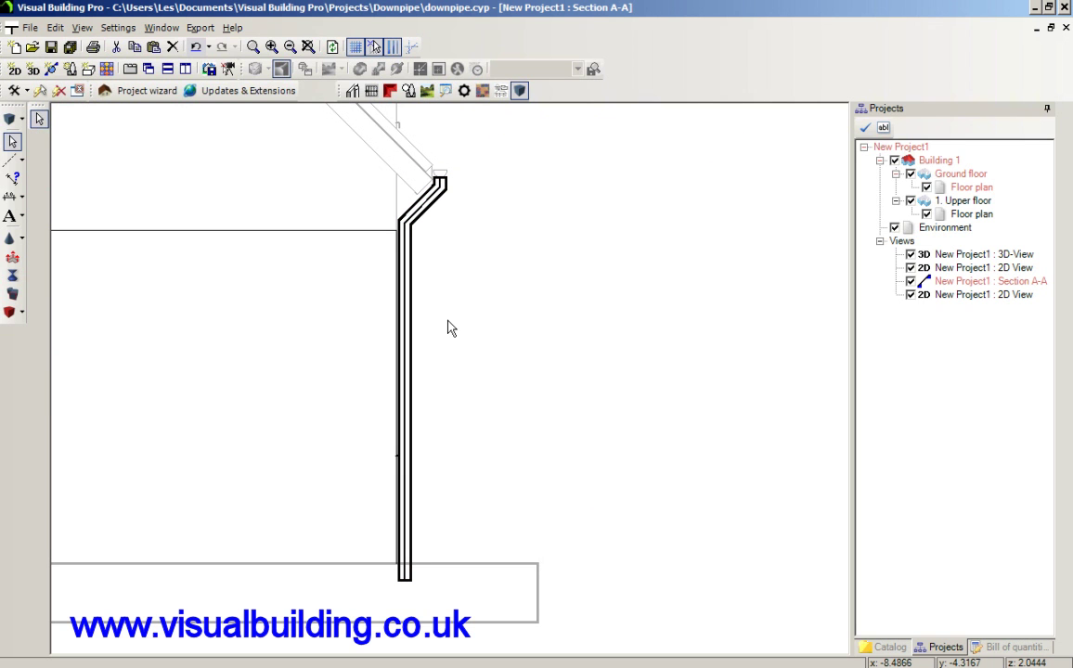
In the 3D view, apply the Metal blackz 20 material from the catalog's metal materials to the downpipe.
{"action": "left_click", "coordinate": [982, 253]}
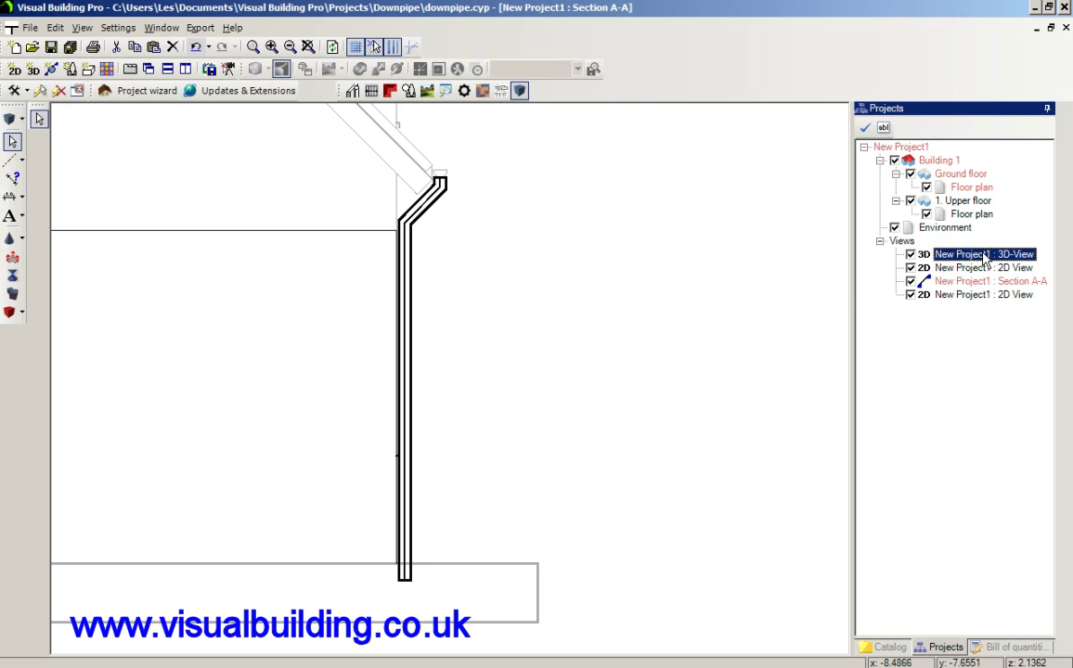
{"action": "right_click", "coordinate": [982, 254]}
{"action": "left_click", "coordinate": [933, 264]}
{"action": "left_click_drag", "start_coordinate": [614, 295], "coordinate": [623, 364]}
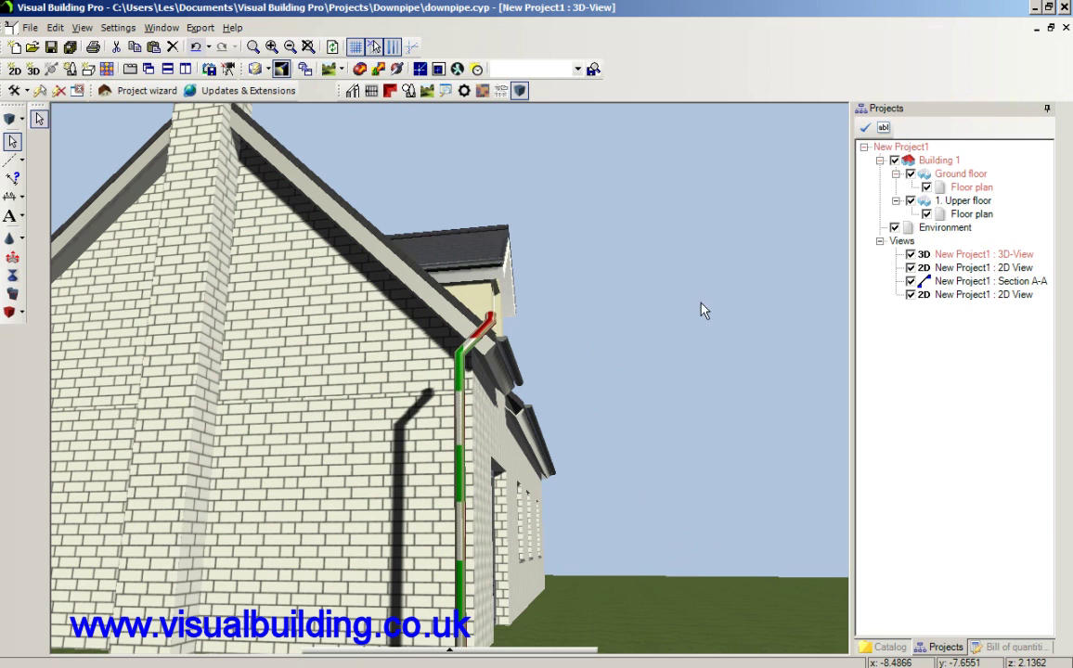
{"action": "left_click", "coordinate": [886, 647]}
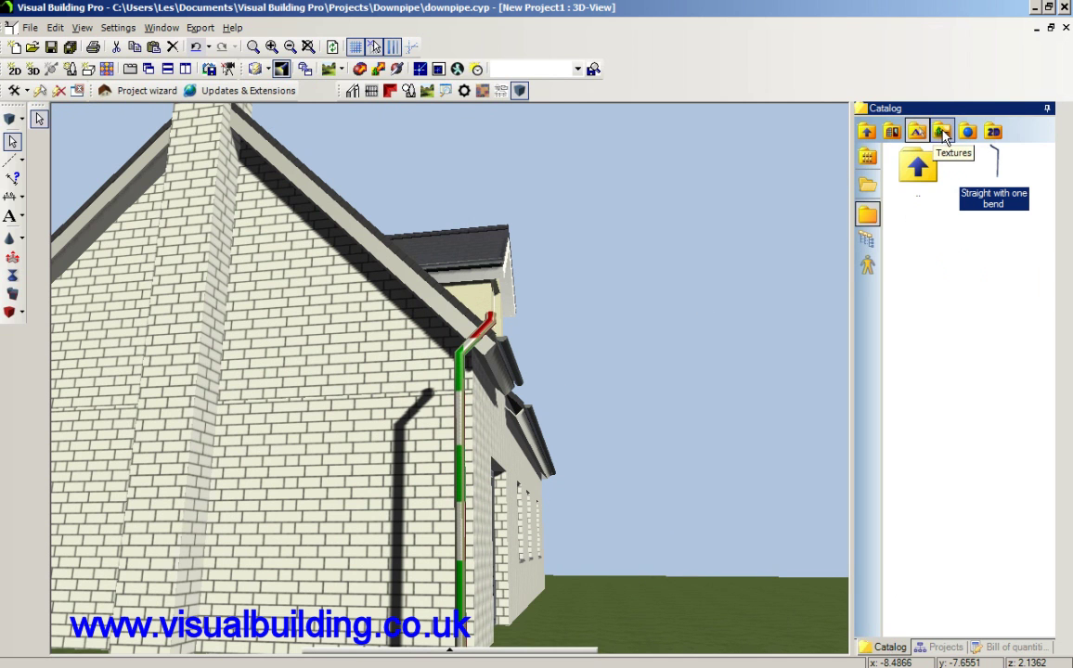
{"action": "left_click", "coordinate": [943, 134]}
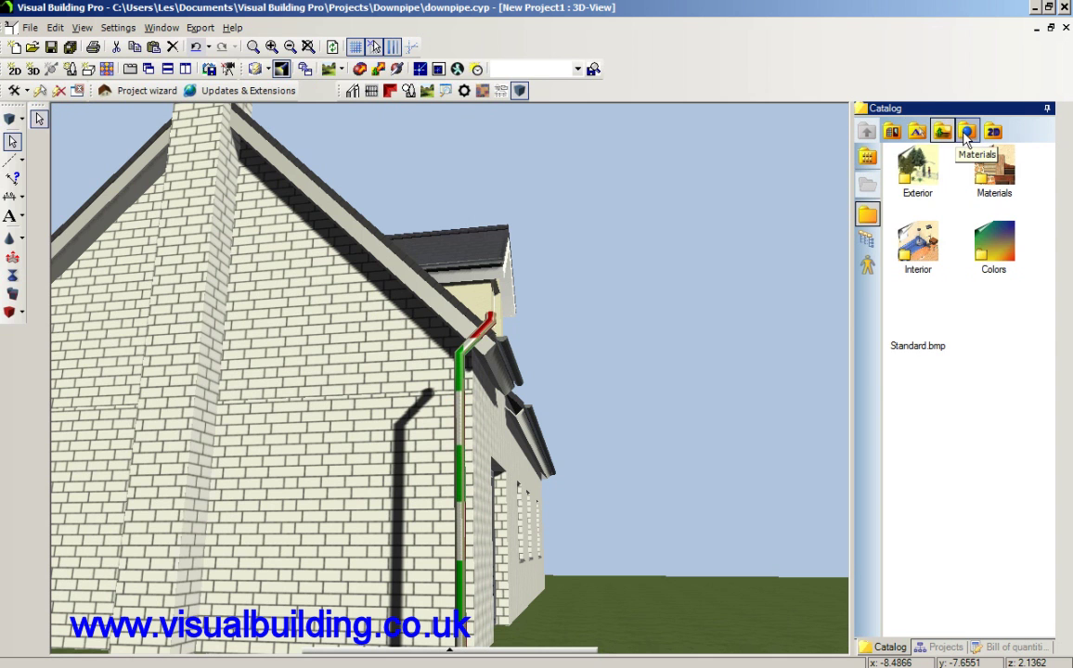
{"action": "left_click", "coordinate": [968, 135]}
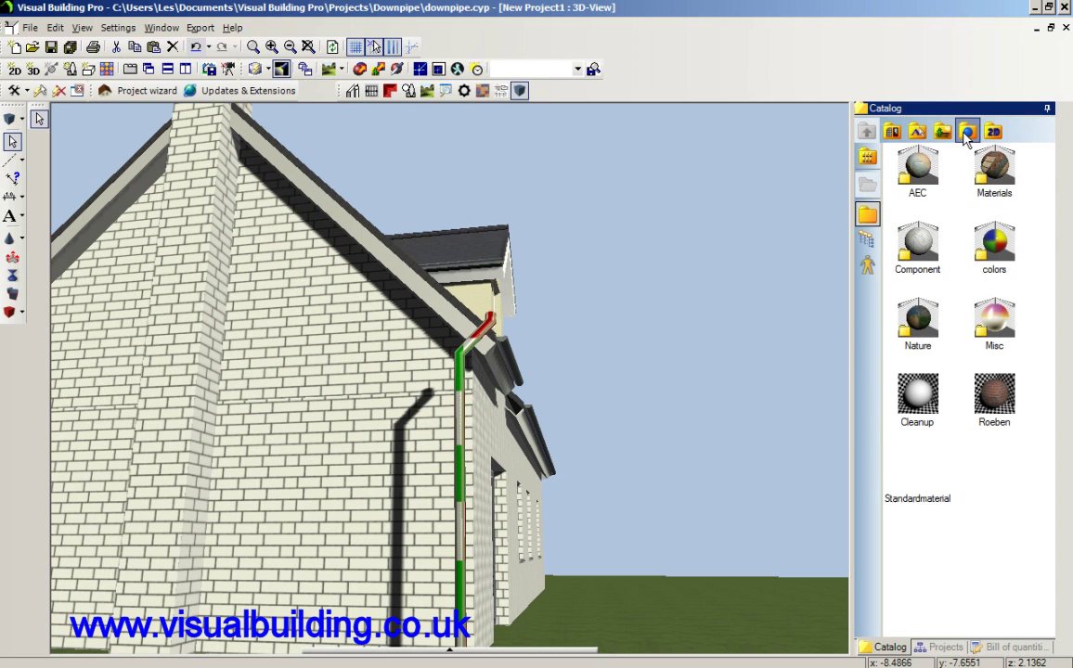
{"action": "double_click", "coordinate": [998, 167]}
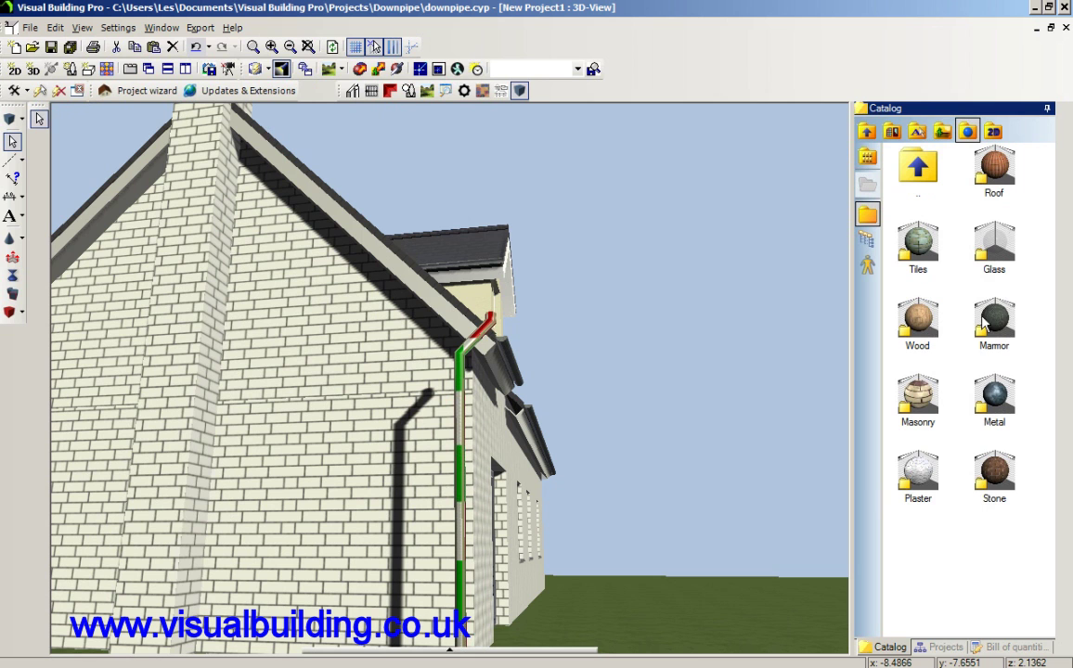
{"action": "double_click", "coordinate": [991, 397]}
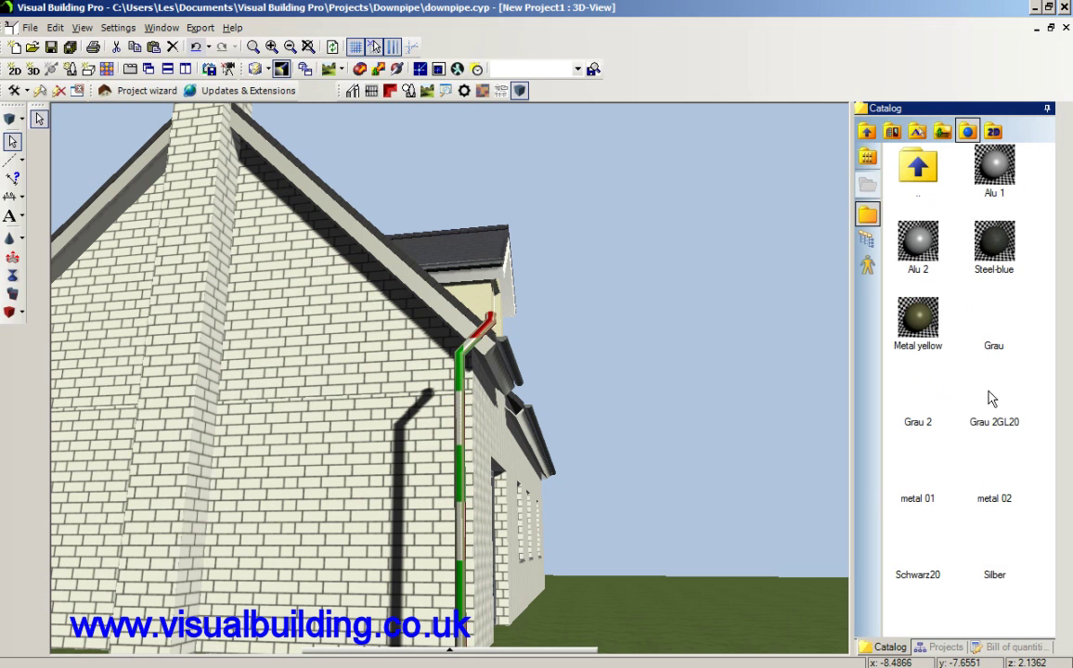
{"action": "left_click_drag", "start_coordinate": [918, 550], "coordinate": [460, 483]}
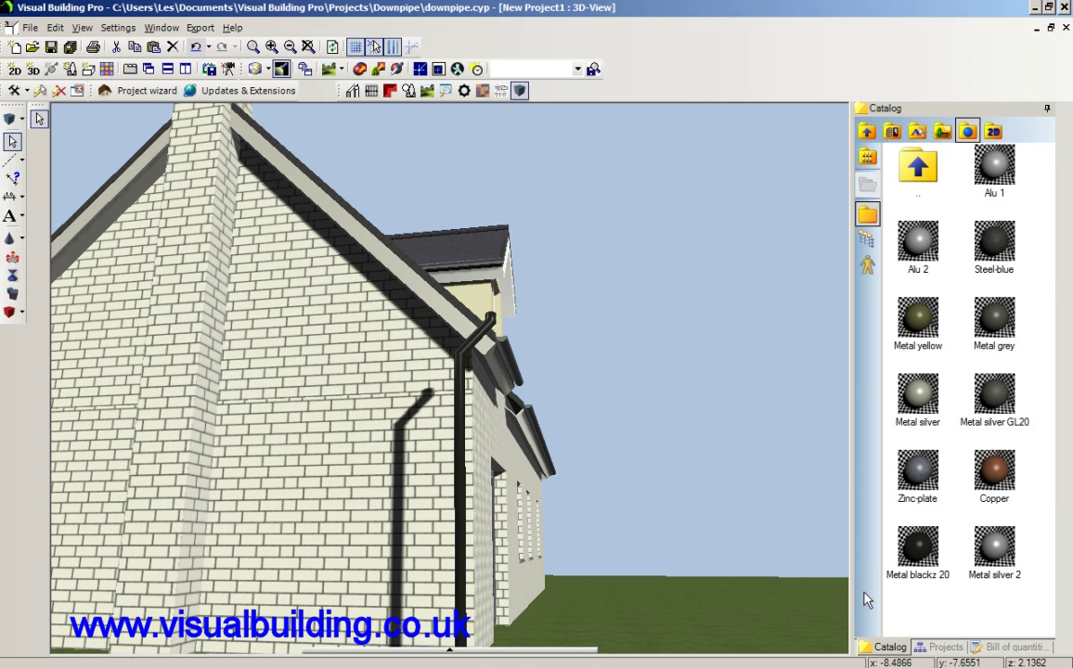
In the ground floor 2D view, move the downpipe from the section line to the outer corner of the house wall.
{"action": "left_click", "coordinate": [941, 647]}
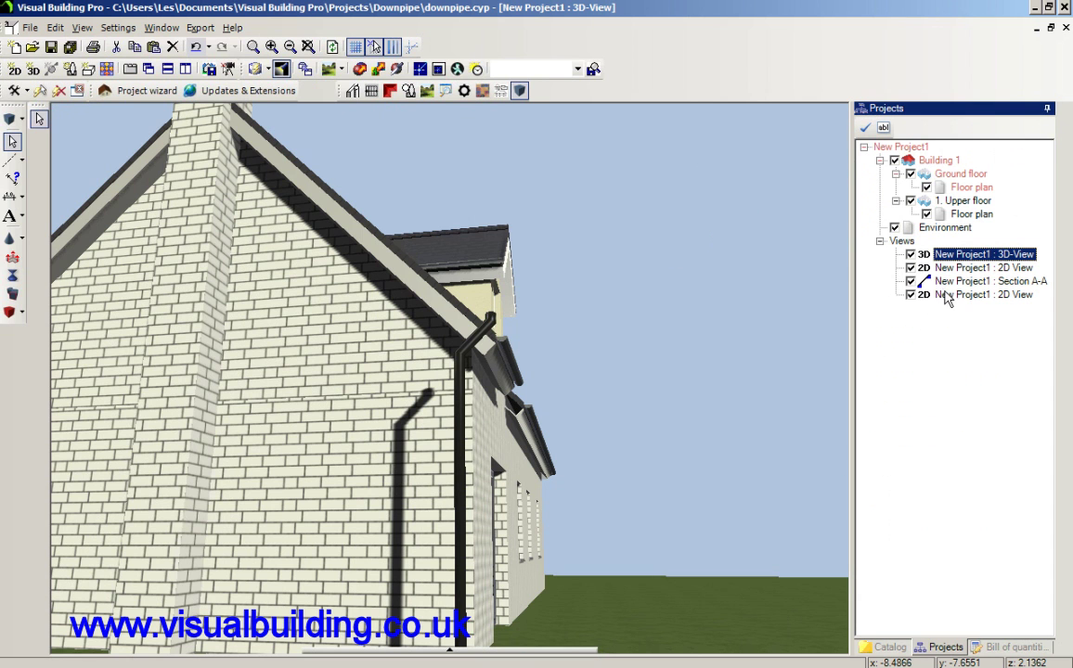
{"action": "left_click", "coordinate": [907, 267]}
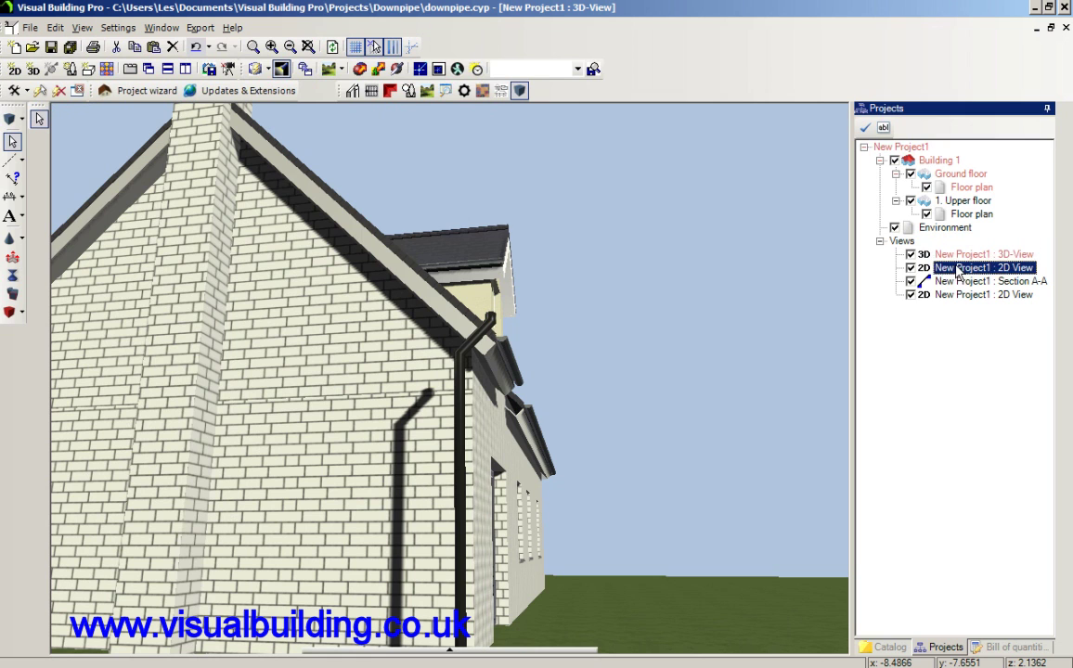
{"action": "right_click", "coordinate": [907, 268]}
{"action": "left_click", "coordinate": [907, 276]}
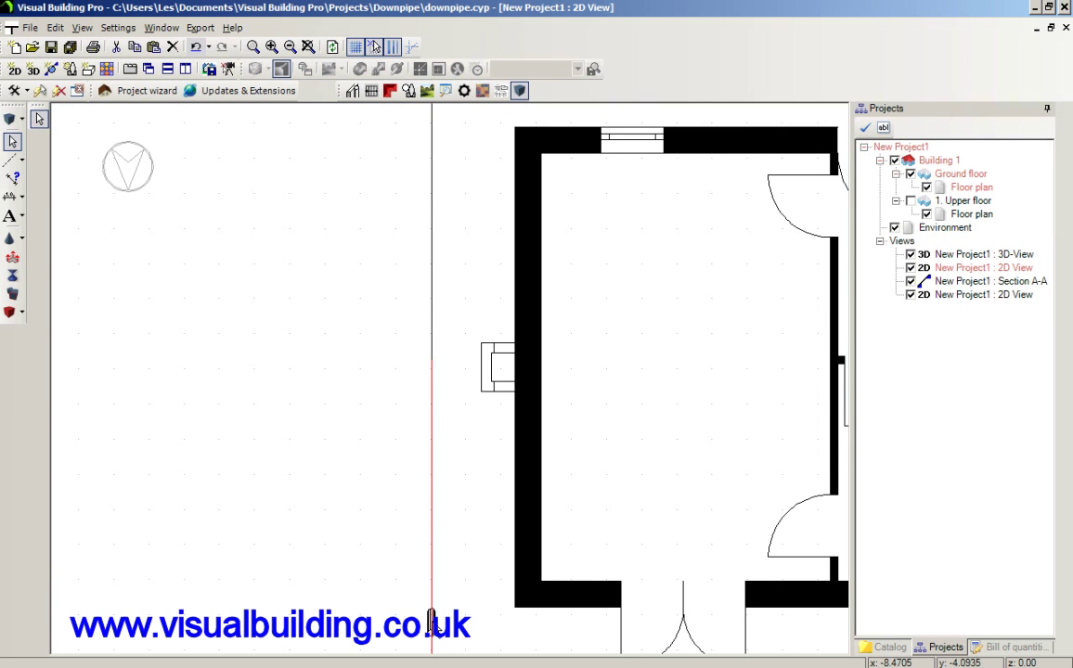
{"action": "left_click_drag", "start_coordinate": [431, 624], "coordinate": [528, 634]}
{"action": "scroll", "coordinate": [569, 649], "scroll_direction": "down", "scroll_amount": 1}
{"action": "scroll", "coordinate": [568, 642], "scroll_direction": "down", "scroll_amount": 2}
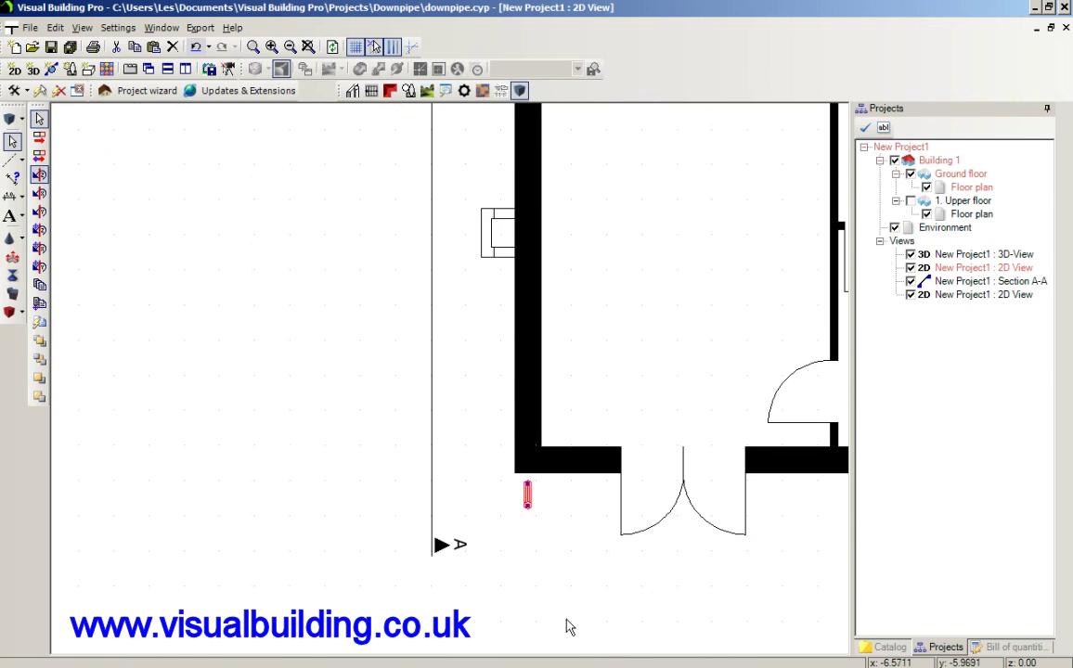
{"action": "scroll", "coordinate": [536, 507], "scroll_direction": "down", "scroll_amount": 1}
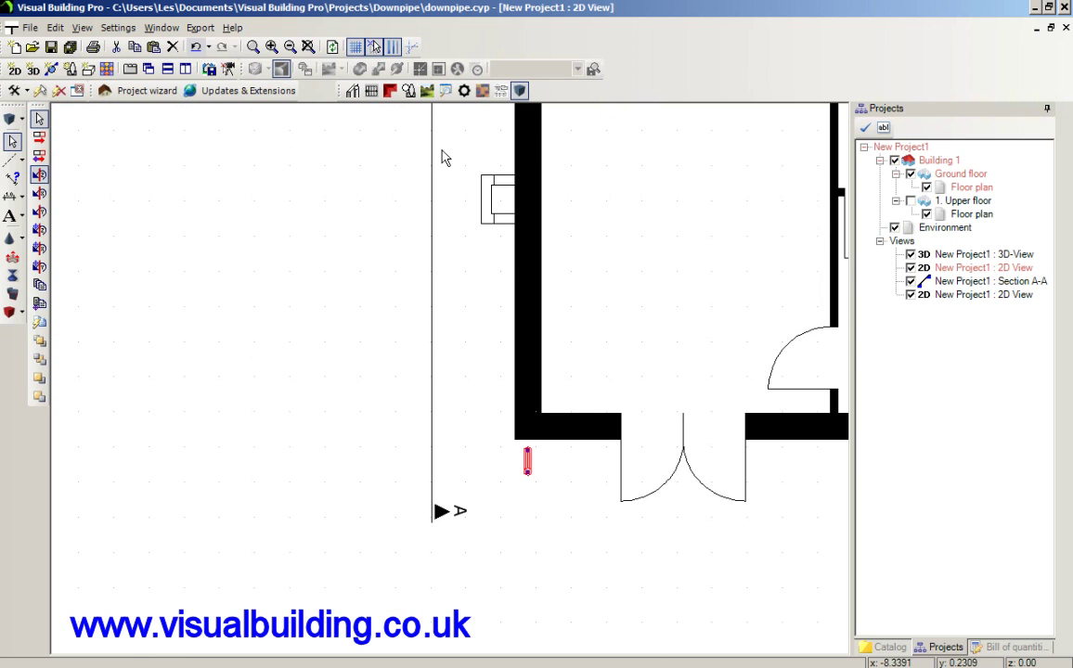
{"action": "left_click", "coordinate": [271, 48]}
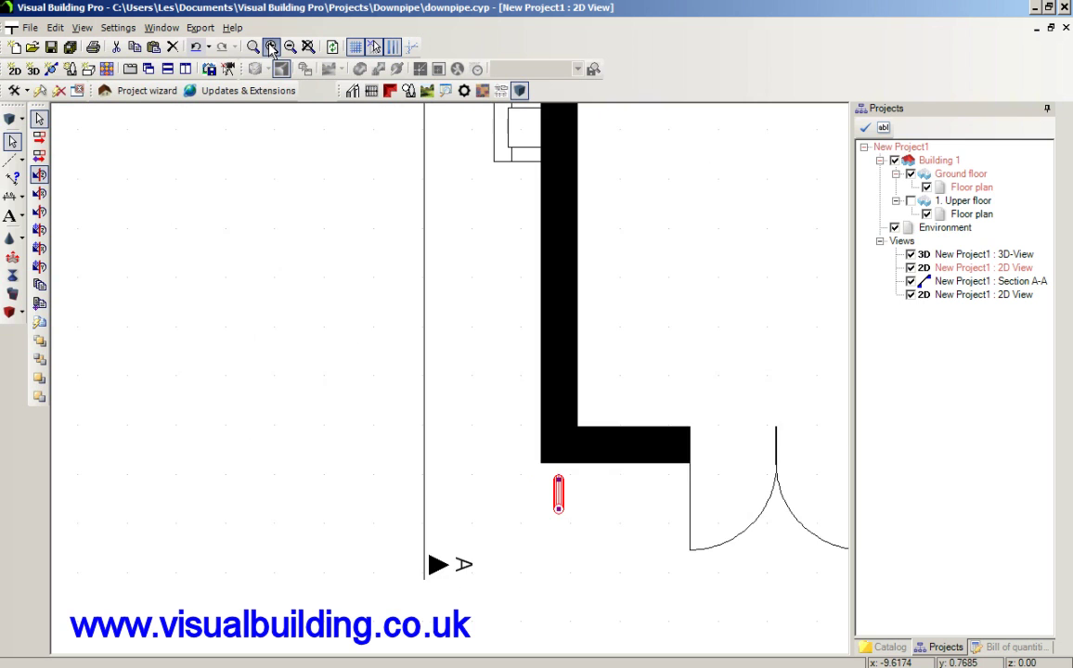
{"action": "left_click", "coordinate": [271, 48]}
{"action": "mouse_move", "coordinate": [601, 543]}
{"action": "left_mouse_down"}
{"action": "mouse_move", "coordinate": [573, 547]}
{"action": "mouse_move", "coordinate": [587, 535]}
{"action": "left_mouse_up"}
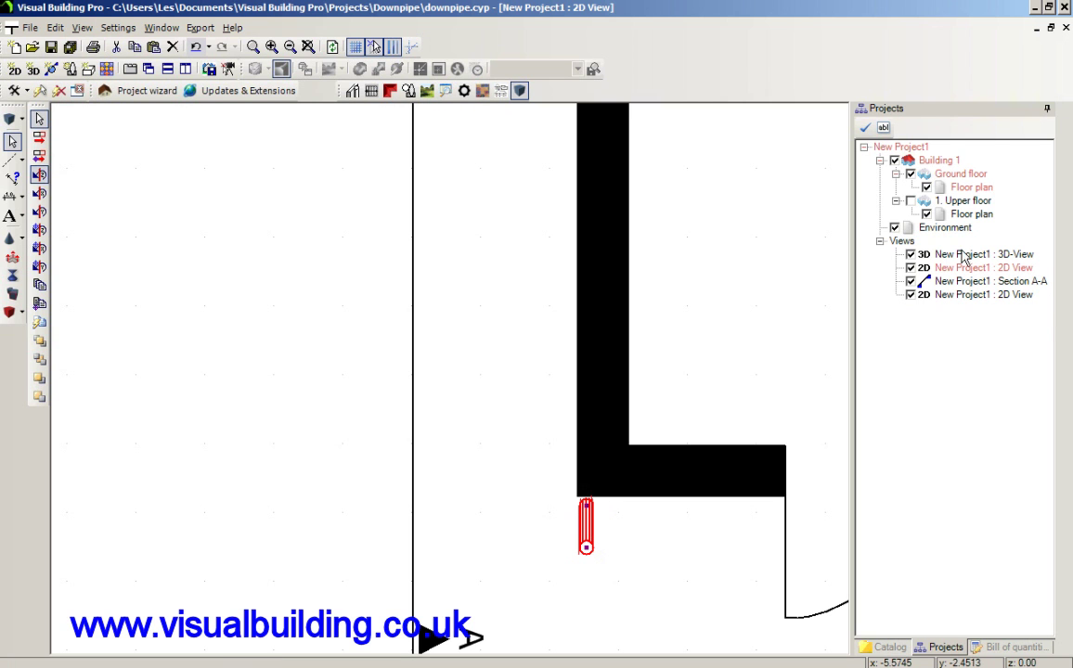
Tile the views, enlarge the 3D view and examine the downpipe's position at the house corner.
{"action": "left_click", "coordinate": [185, 69]}
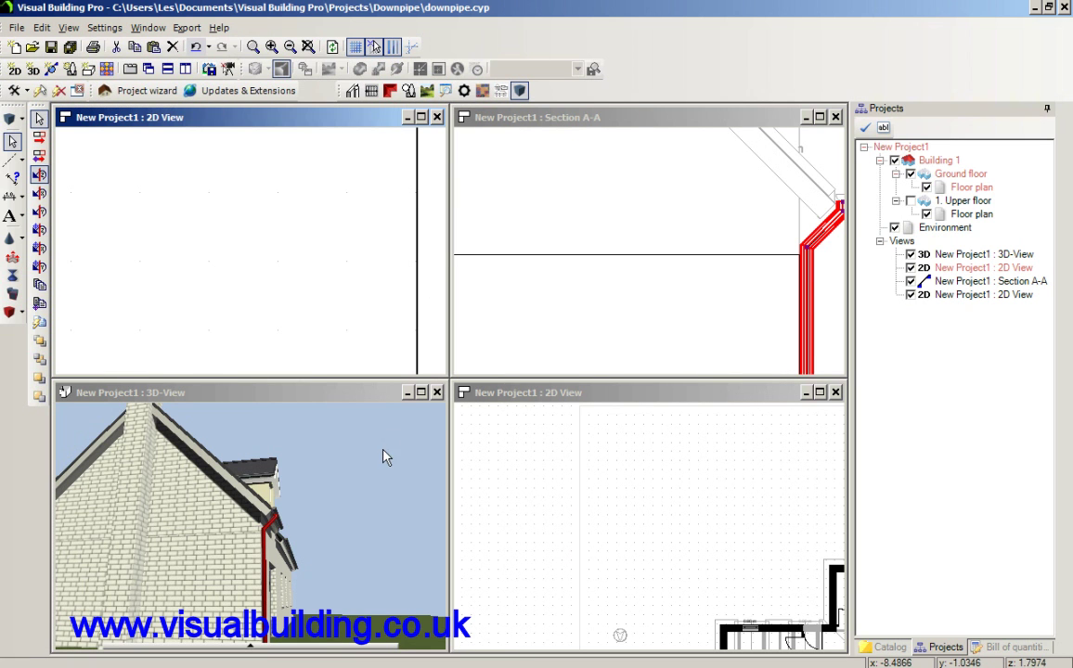
{"action": "left_click", "coordinate": [309, 401]}
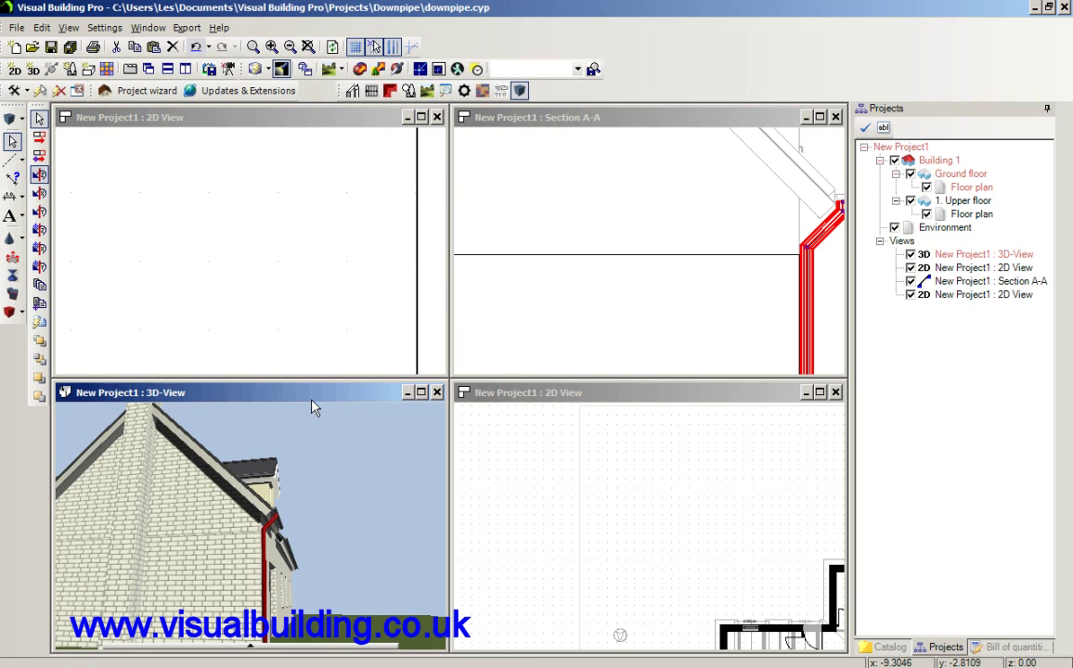
{"action": "scroll", "coordinate": [325, 455], "scroll_direction": "up", "scroll_amount": 2}
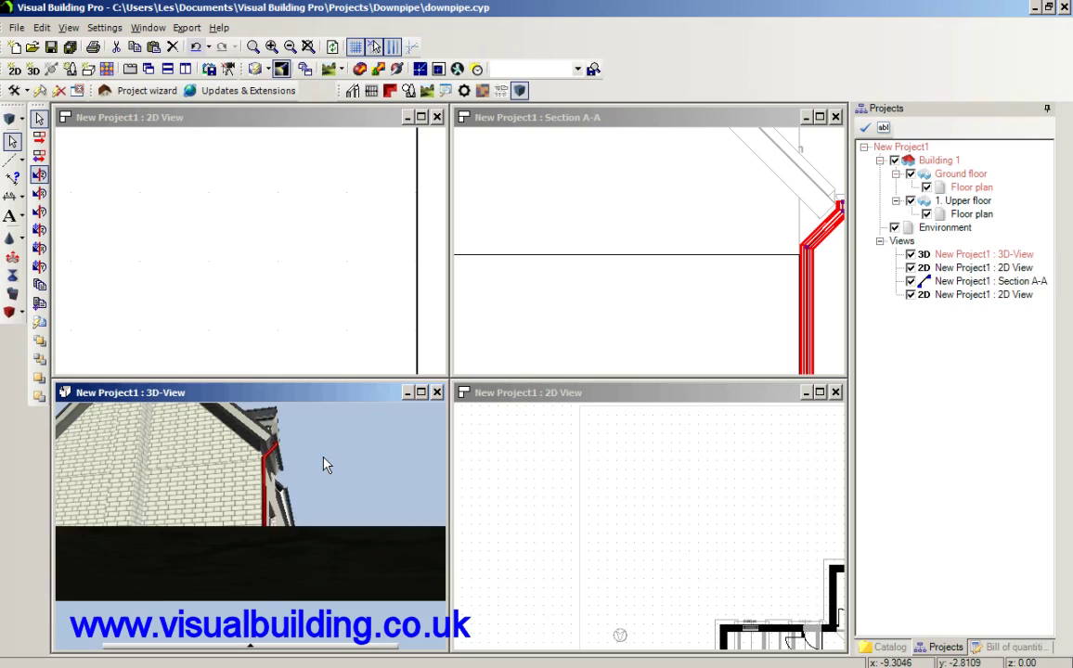
{"action": "left_click", "coordinate": [421, 392]}
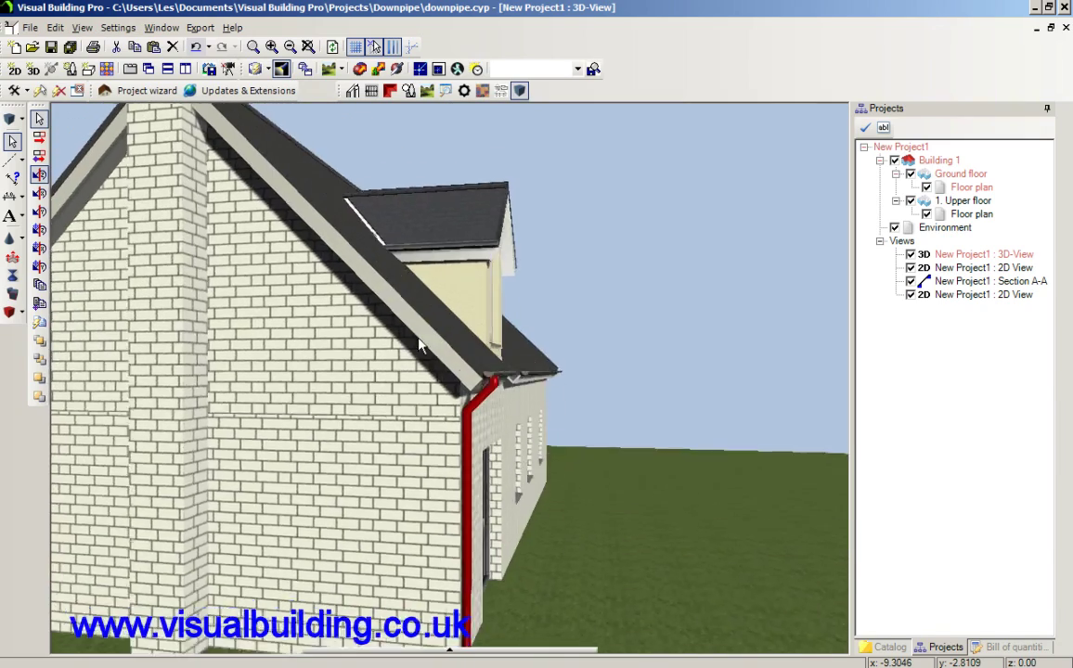
{"action": "left_click_drag", "start_coordinate": [419, 345], "coordinate": [397, 344]}
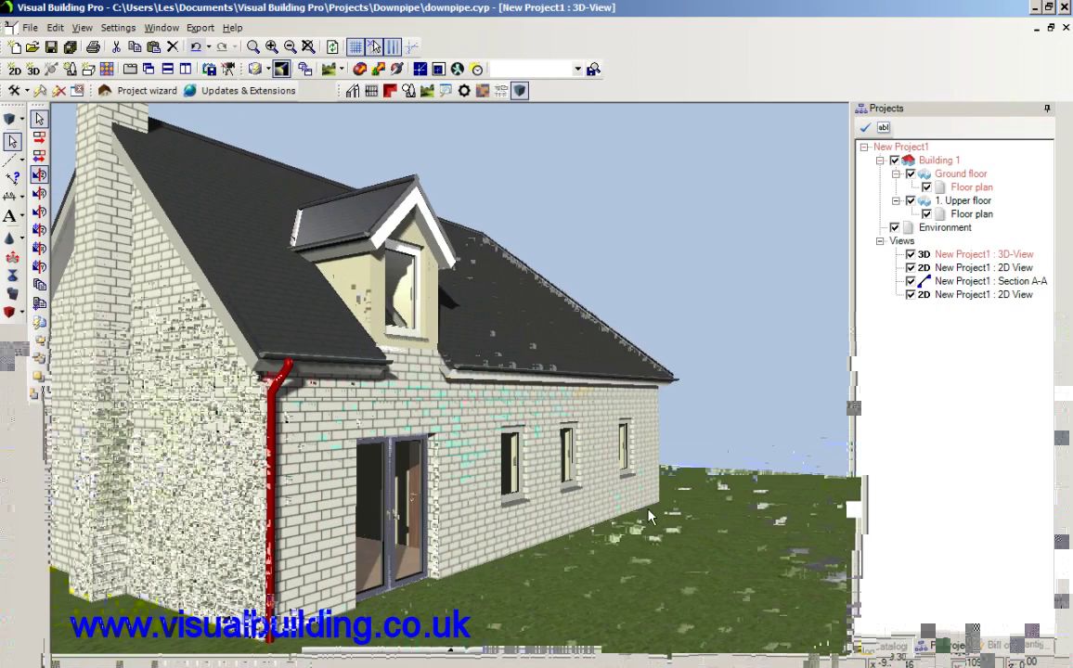
{"action": "left_click_drag", "start_coordinate": [656, 529], "coordinate": [609, 529]}
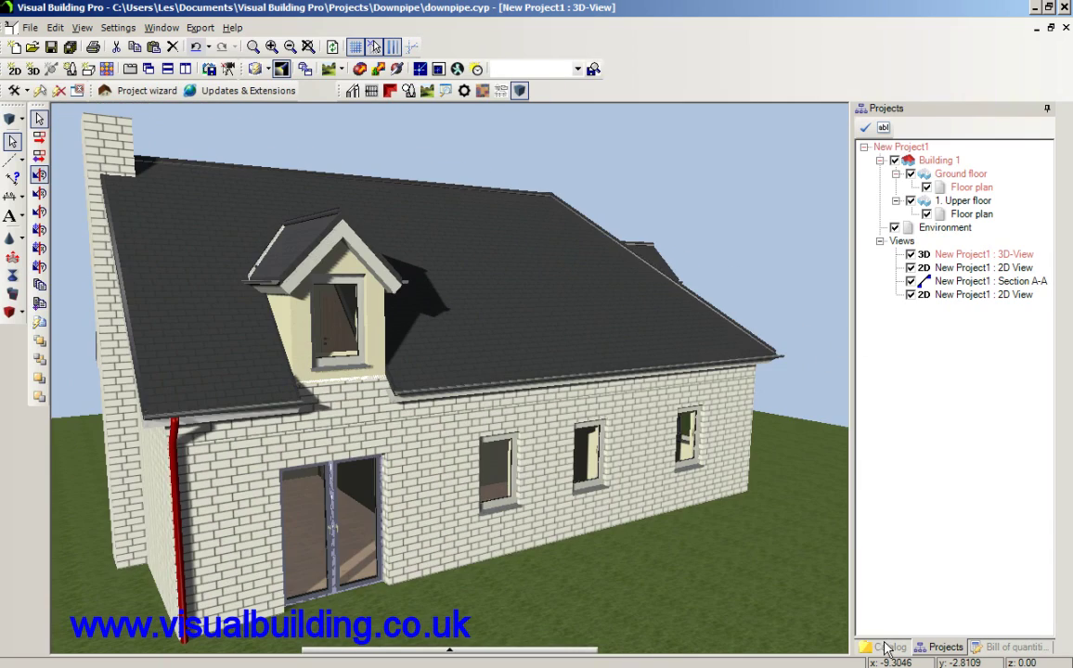
Export only the selected downpipe as a 3D object file named downpipe1 into the catalog's Fallrohre folder.
{"action": "left_click", "coordinate": [892, 130]}
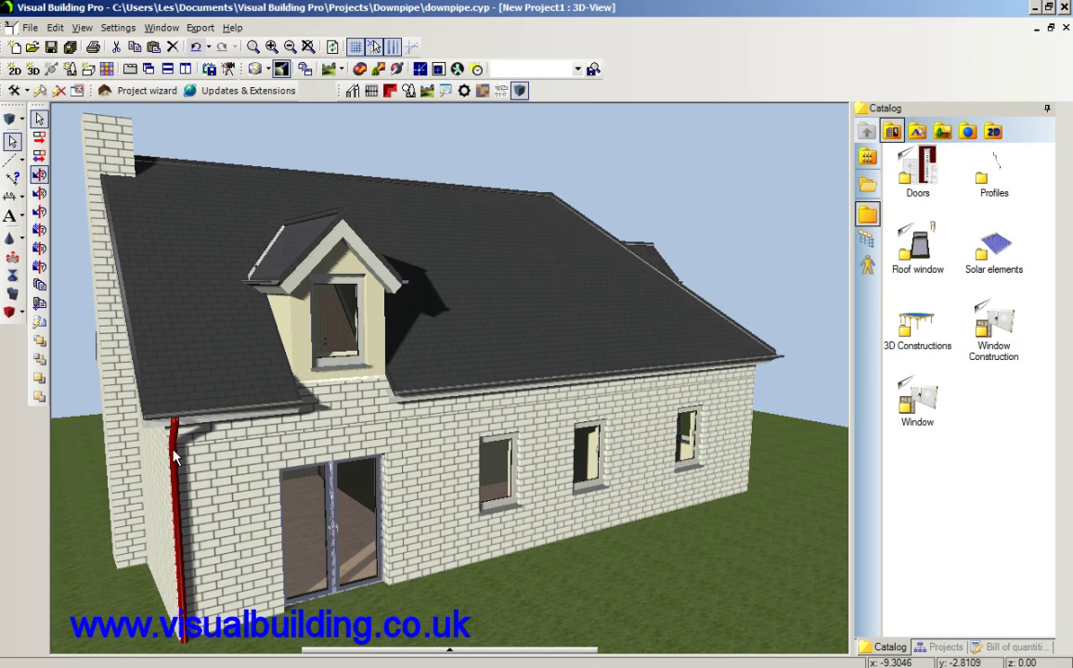
{"action": "left_click", "coordinate": [199, 27]}
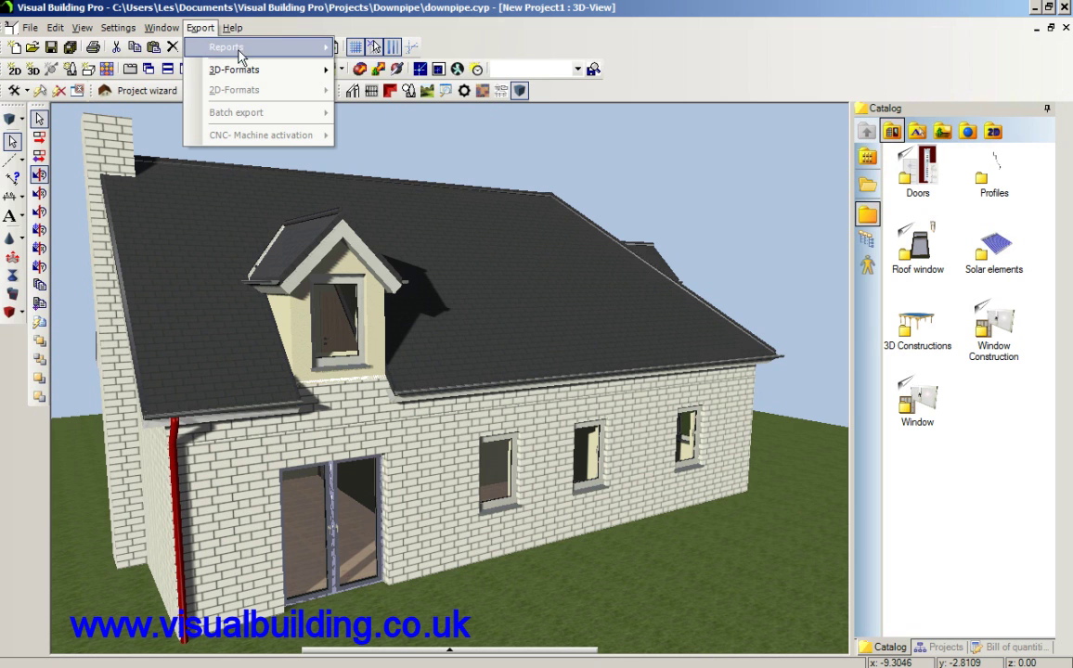
{"action": "mouse_move", "coordinate": [249, 74]}
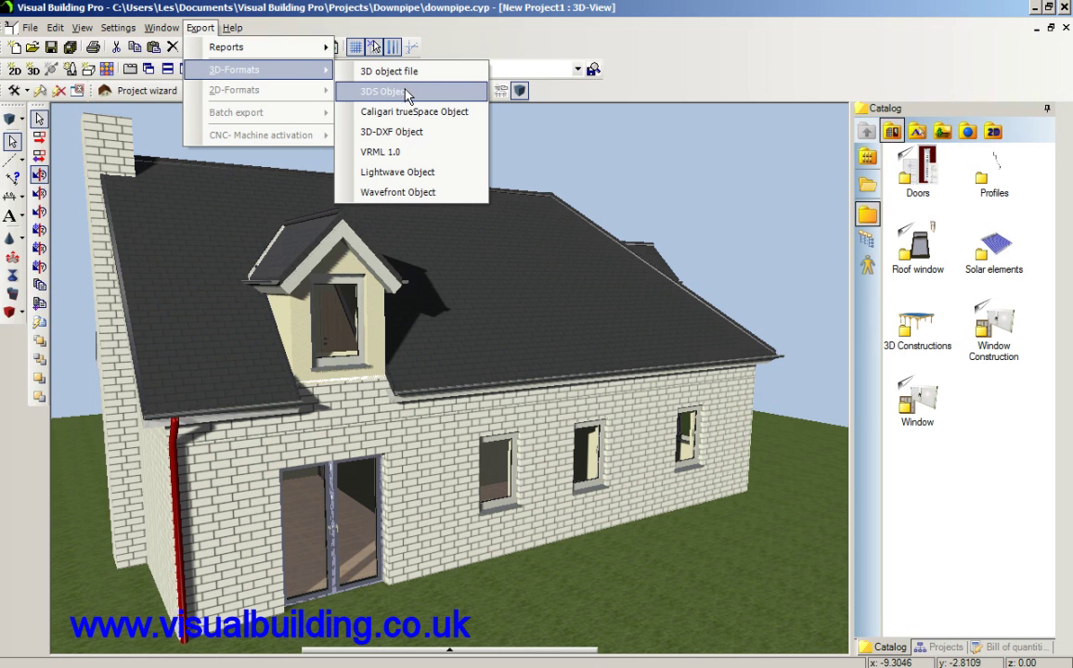
{"action": "left_click", "coordinate": [423, 74]}
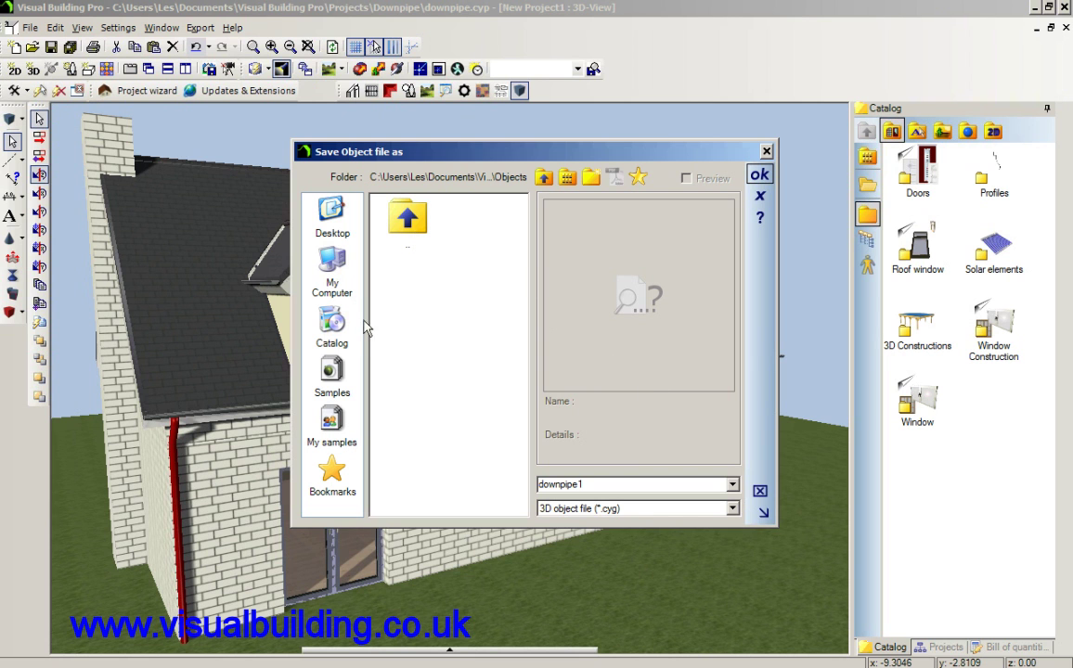
{"action": "left_click", "coordinate": [344, 339]}
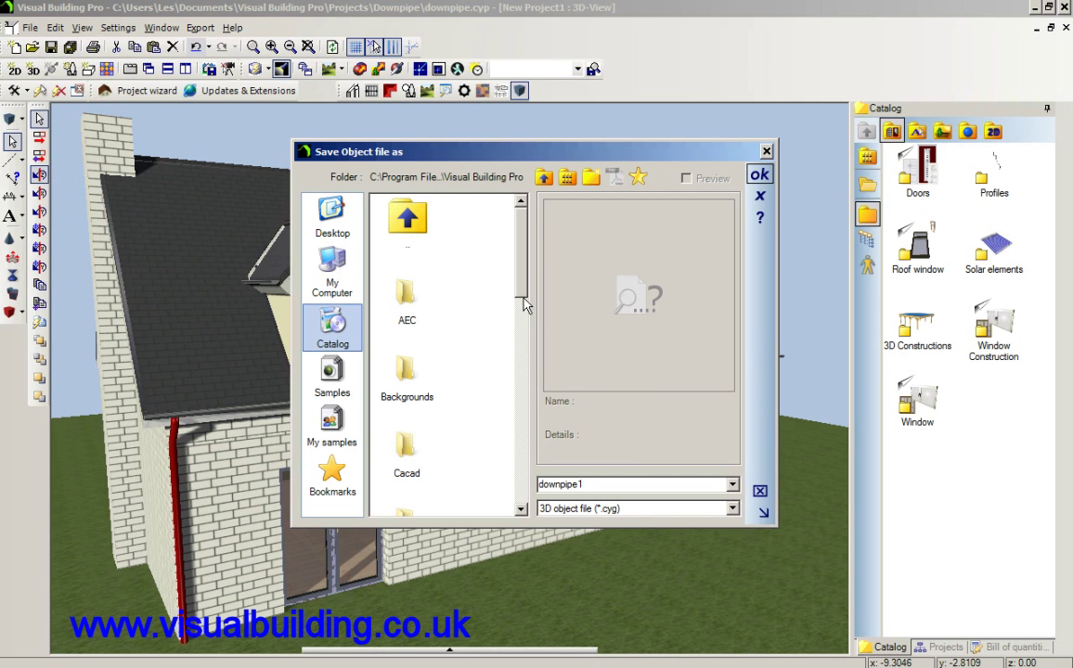
{"action": "left_click_drag", "start_coordinate": [527, 215], "coordinate": [534, 430]}
{"action": "double_click", "coordinate": [390, 395]}
{"action": "double_click", "coordinate": [382, 278]}
{"action": "double_click", "coordinate": [407, 366]}
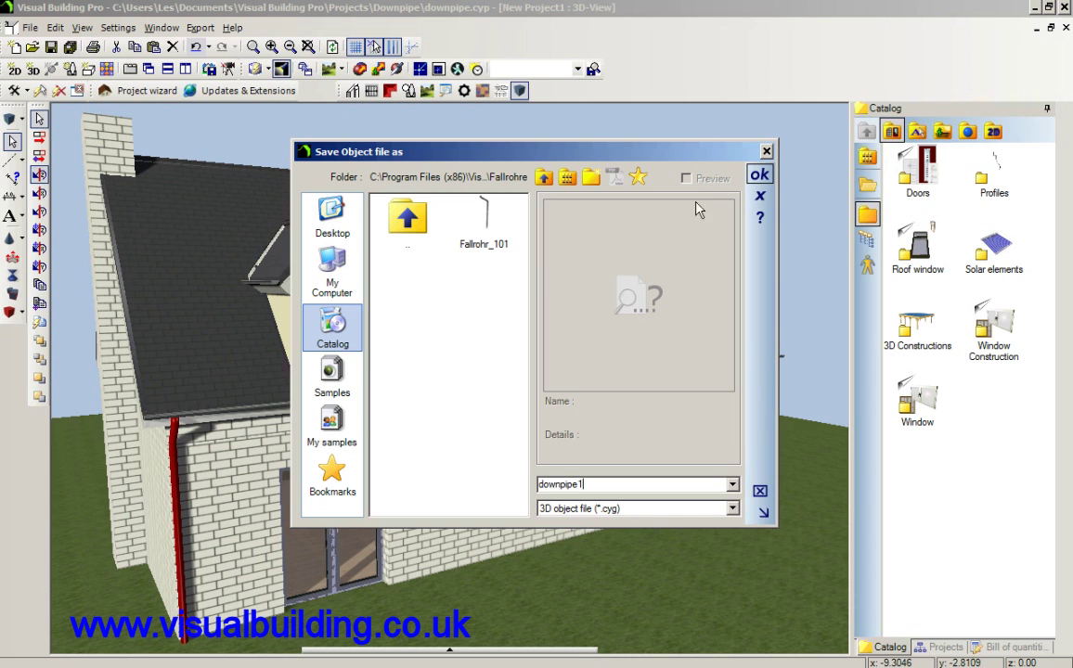
{"action": "left_click", "coordinate": [757, 176]}
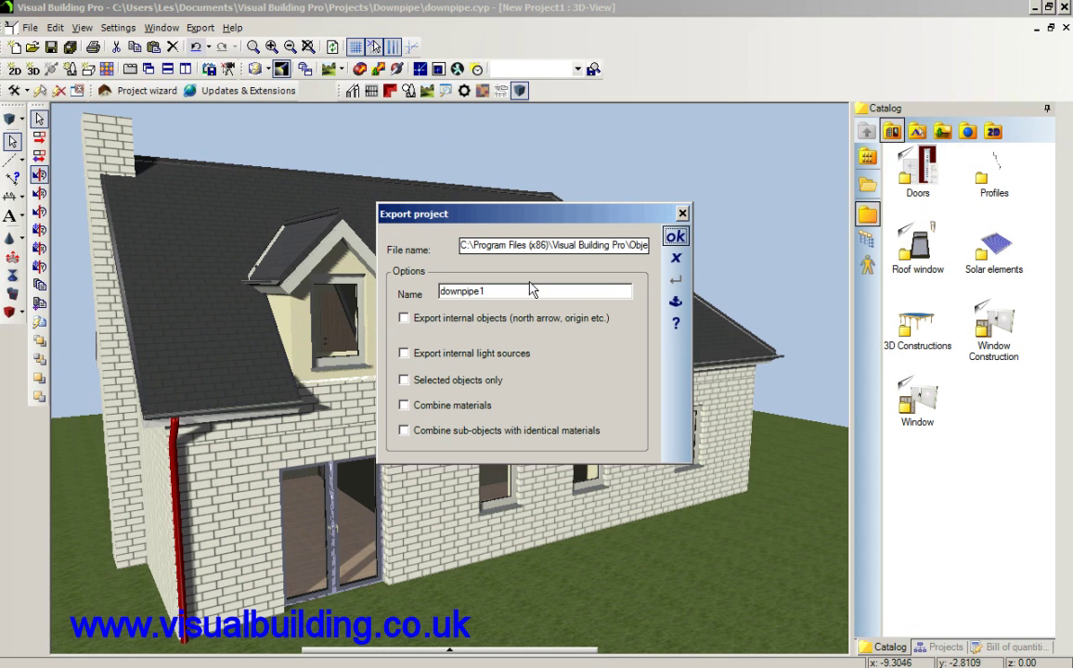
{"action": "left_click", "coordinate": [411, 388]}
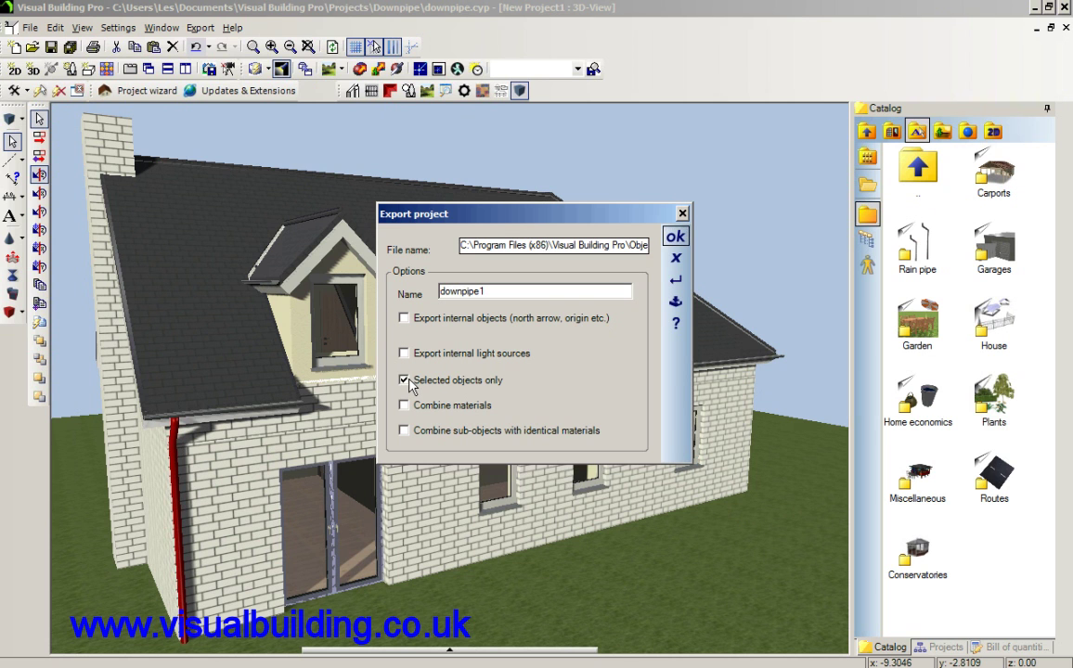
{"action": "left_click", "coordinate": [675, 239]}
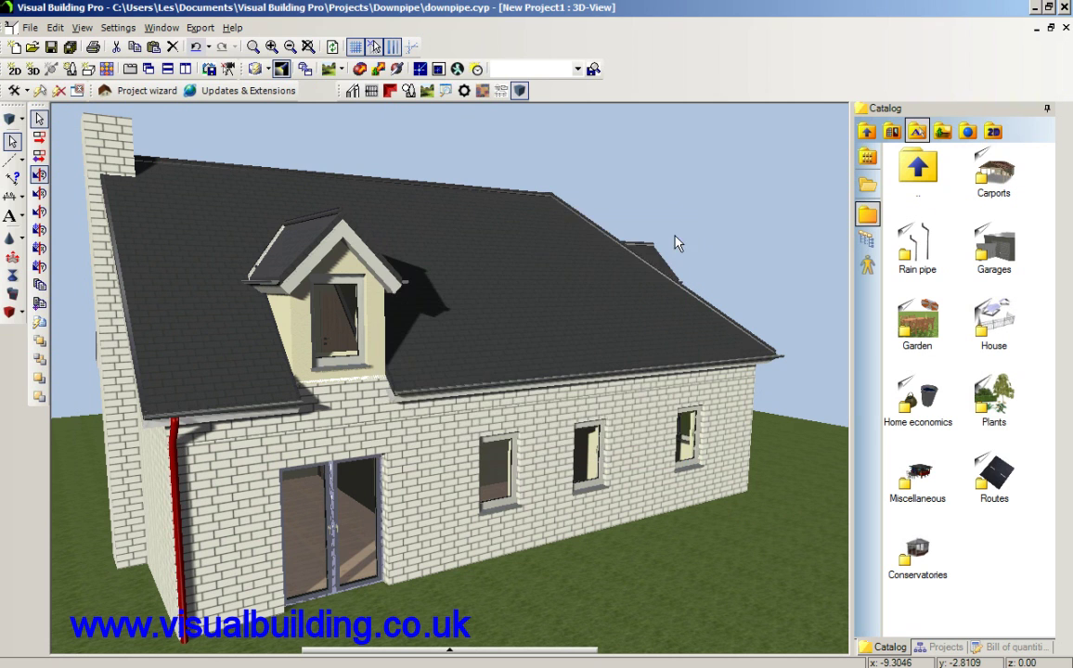
Insert a bent downpipe from the catalog's Rain pipe folder near the far corner of the front wall in the 3D view.
{"action": "double_click", "coordinate": [911, 245]}
{"action": "left_click", "coordinate": [915, 269]}
{"action": "left_click", "coordinate": [903, 270]}
{"action": "left_click_drag", "start_coordinate": [903, 270], "coordinate": [798, 412]}
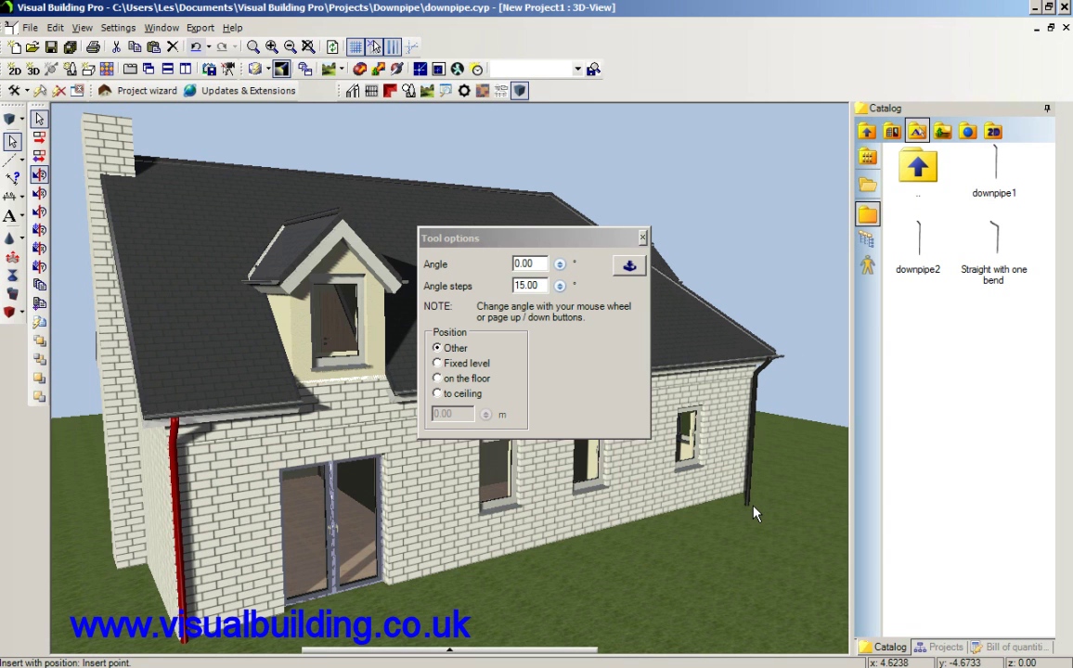
{"action": "left_click", "coordinate": [756, 513]}
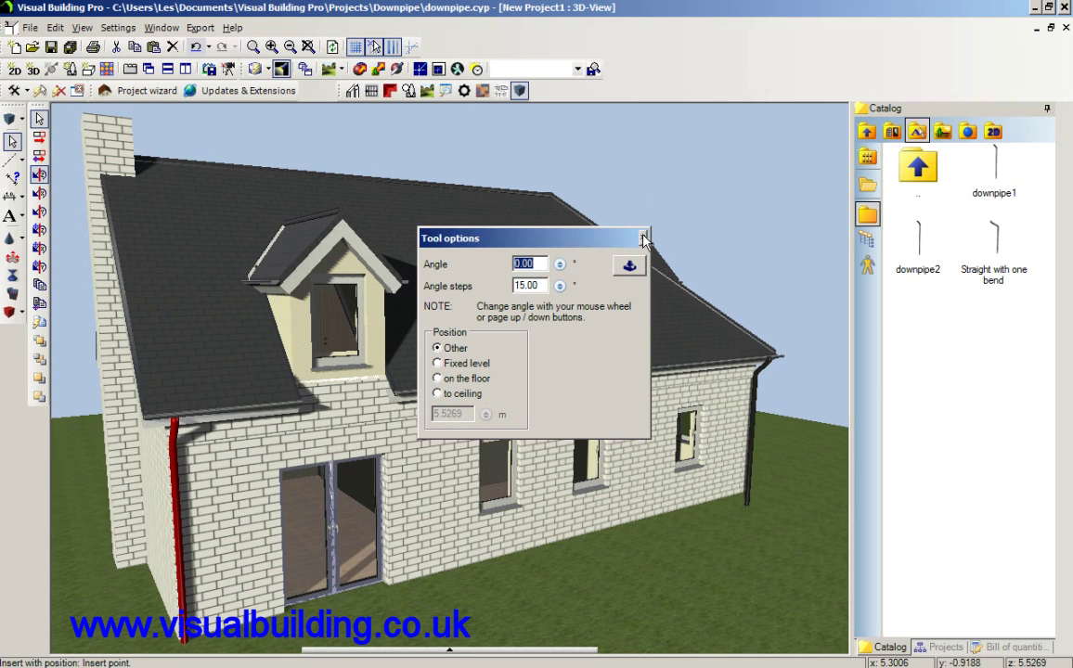
{"action": "left_click", "coordinate": [642, 237]}
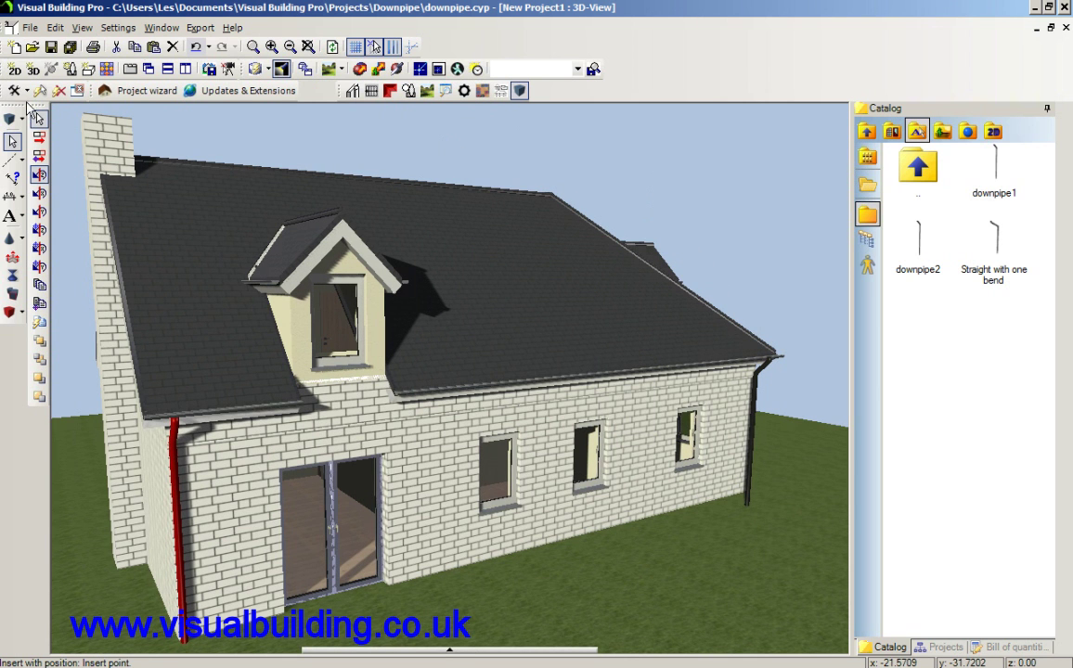
Examine the inserted downpipe's distance from the wall in 3D, and locate it beside the house corner in the ground floor 2D view.
{"action": "middle_click_drag", "start_coordinate": [785, 306], "coordinate": [562, 340]}
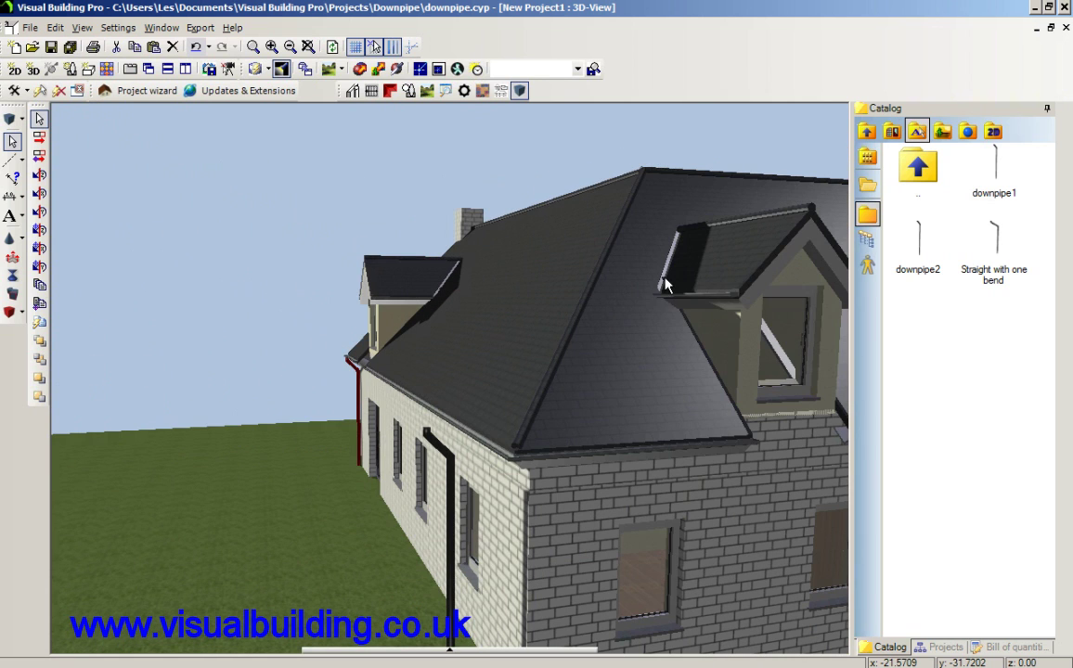
{"action": "left_click", "coordinate": [942, 647]}
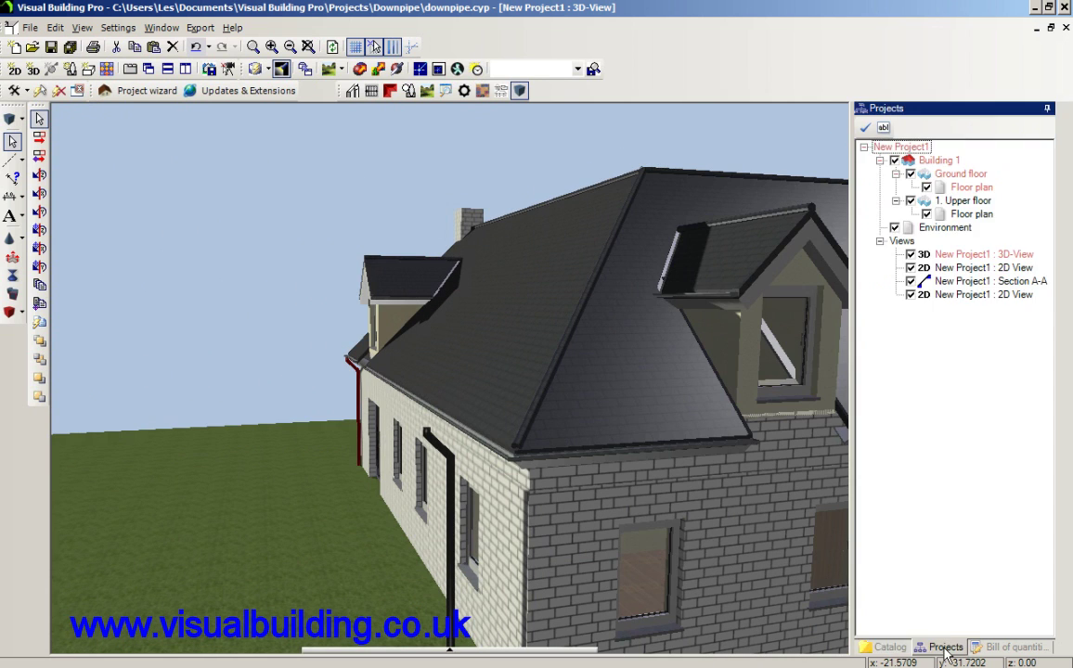
{"action": "right_click", "coordinate": [982, 268]}
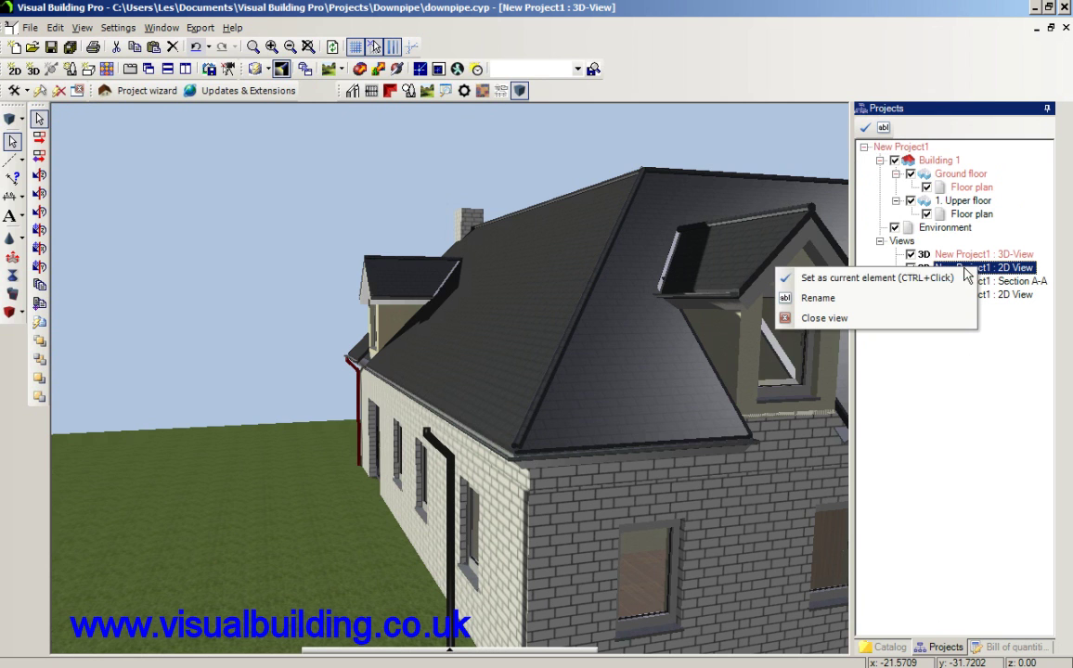
{"action": "left_click", "coordinate": [845, 285]}
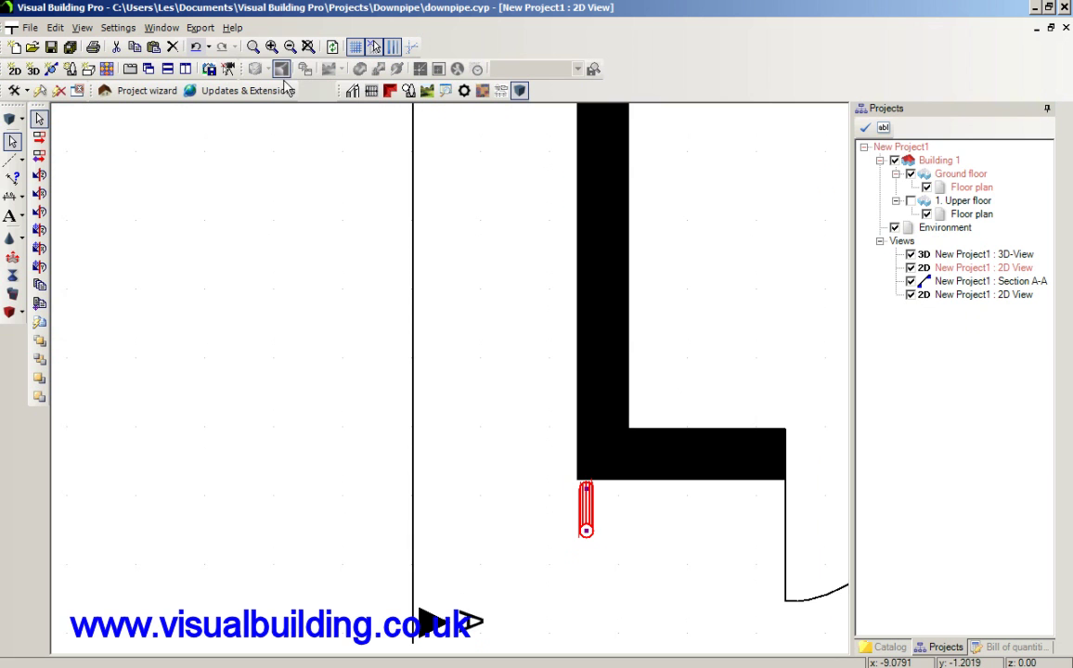
{"action": "left_click", "coordinate": [289, 46]}
{"action": "left_click", "coordinate": [289, 46]}
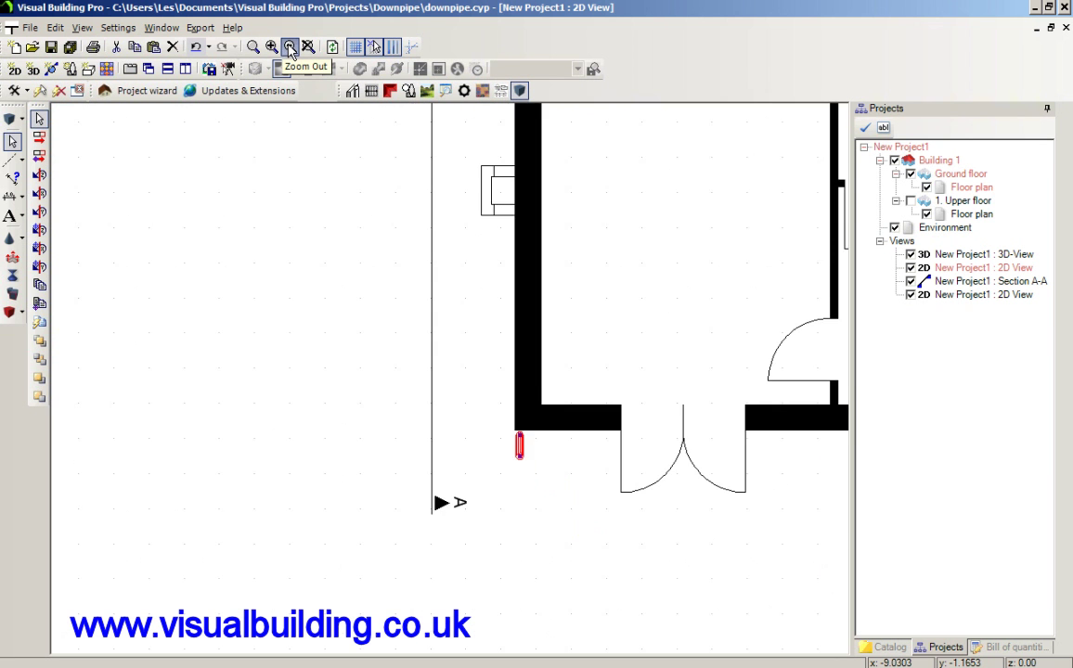
{"action": "left_click", "coordinate": [290, 46]}
{"action": "left_click", "coordinate": [289, 47]}
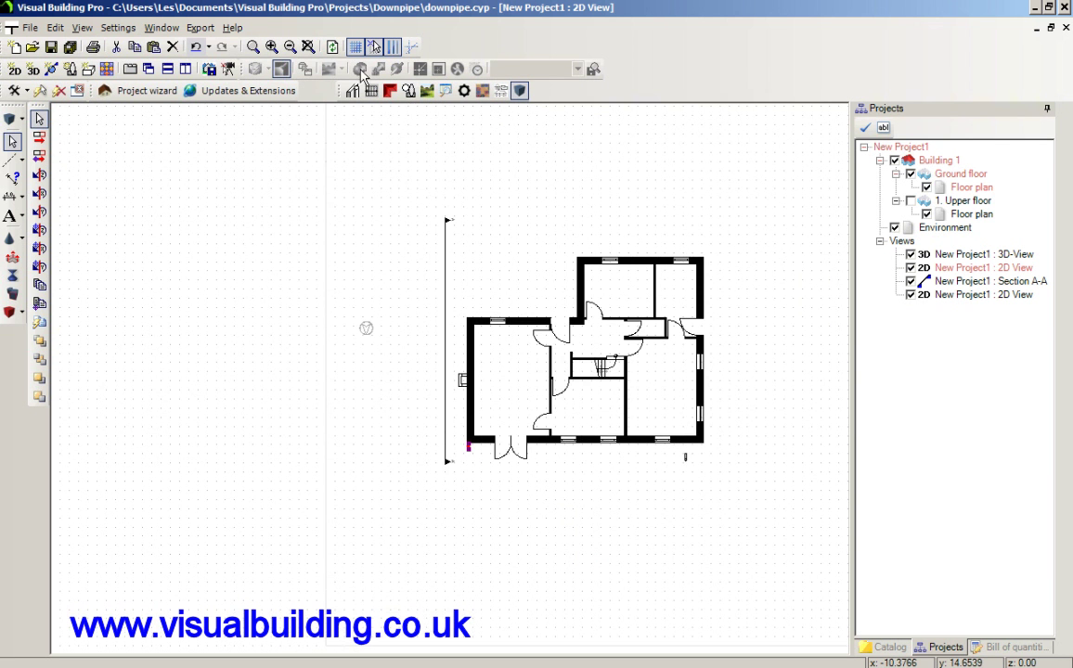
{"action": "left_click", "coordinate": [271, 46]}
{"action": "left_click", "coordinate": [271, 47]}
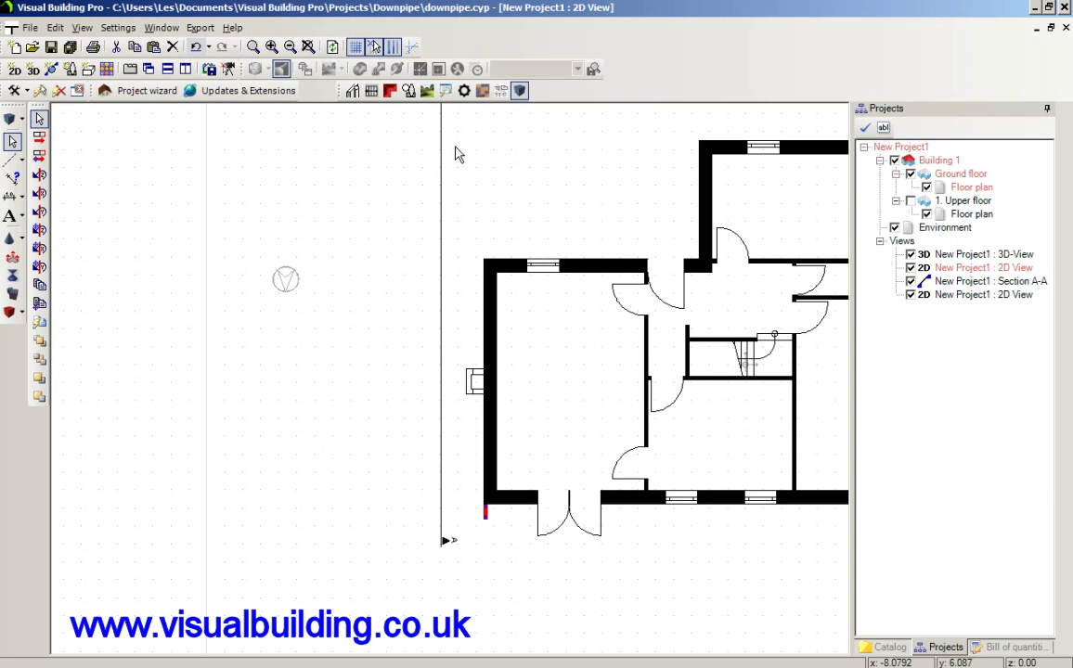
{"action": "scroll", "coordinate": [455, 154], "scroll_direction": "right", "scroll_amount": 10}
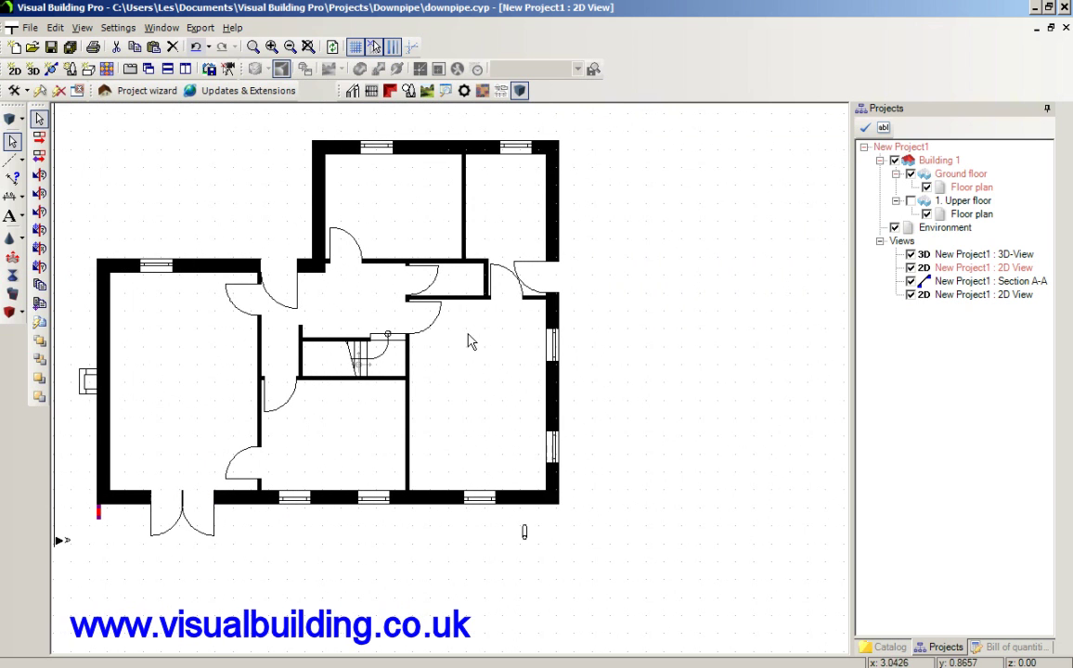
{"action": "scroll", "coordinate": [522, 532], "scroll_direction": "up", "scroll_amount": 3}
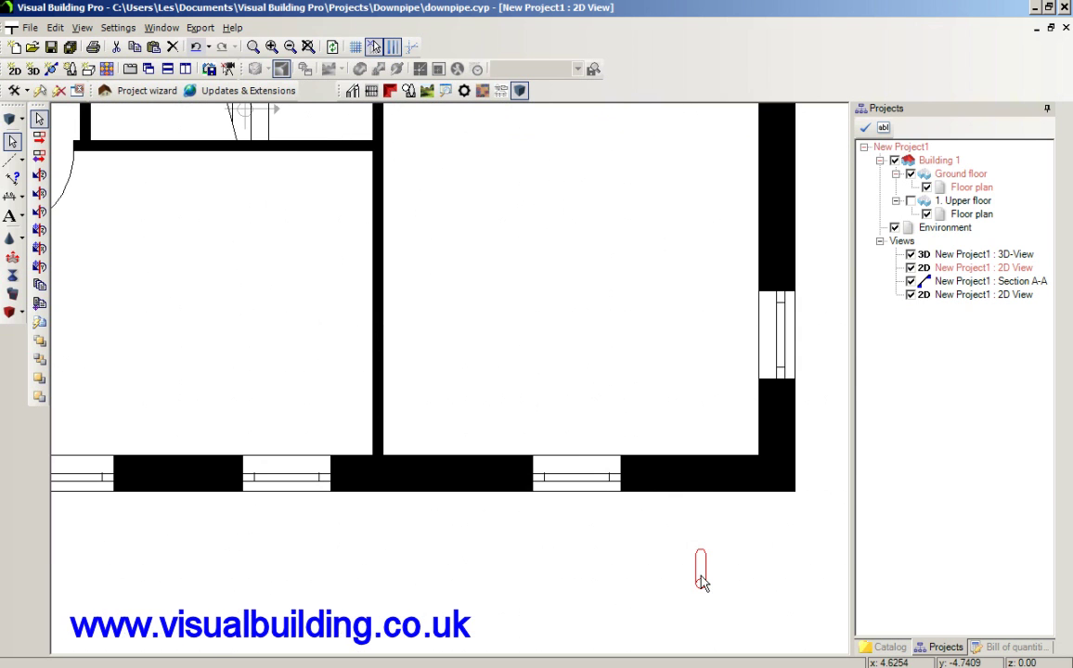